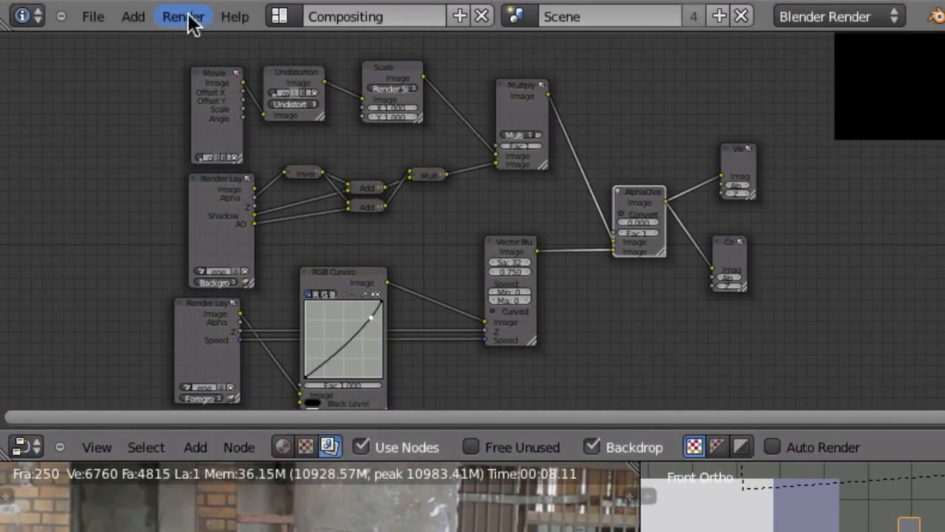
- Start playback of the rendered animation and open the file path settings in the User Preferences
{"action": "left_click", "coordinate": [191, 19]}
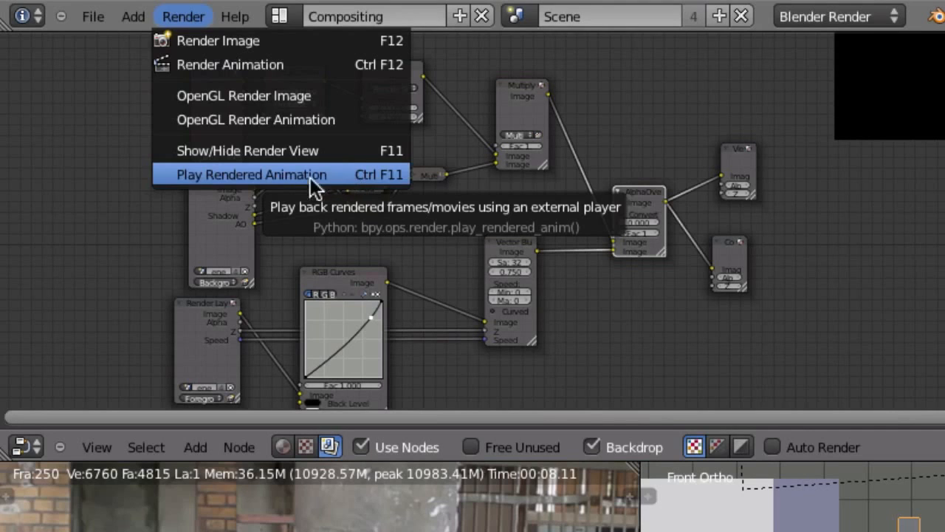
{"action": "left_click", "coordinate": [348, 175]}
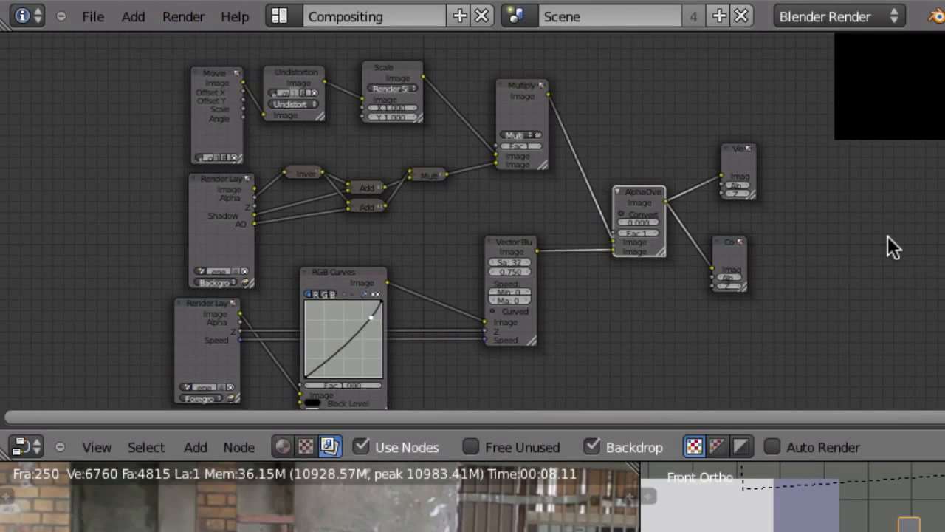
{"action": "left_click", "coordinate": [93, 17]}
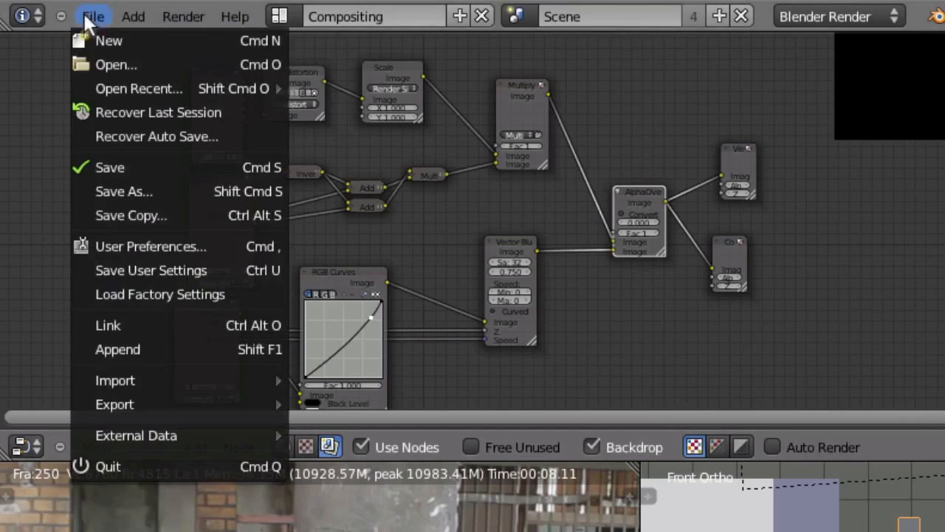
{"action": "left_click", "coordinate": [138, 244]}
{"action": "left_click_drag", "start_coordinate": [570, 117], "coordinate": [562, 94]}
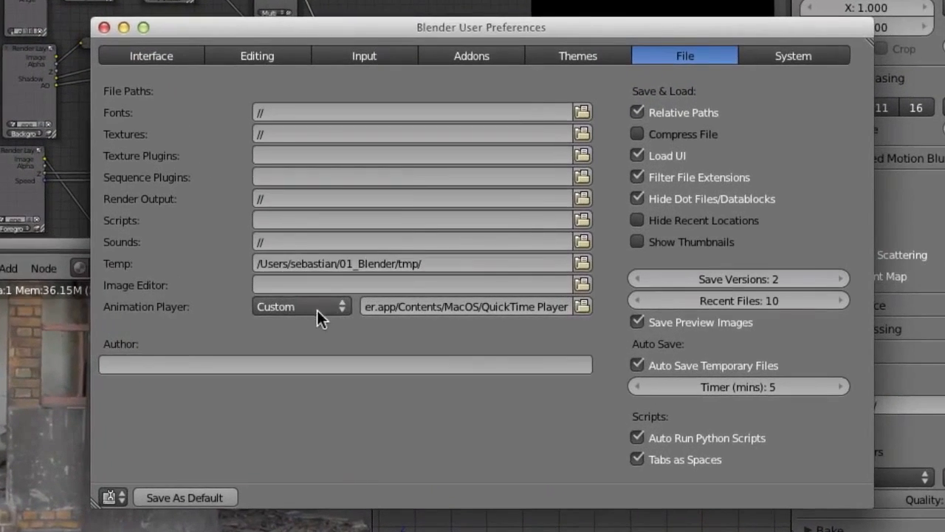
- Try the Custom, MPlayer and FrameCycler presets for the animation player
{"action": "left_click", "coordinate": [361, 305]}
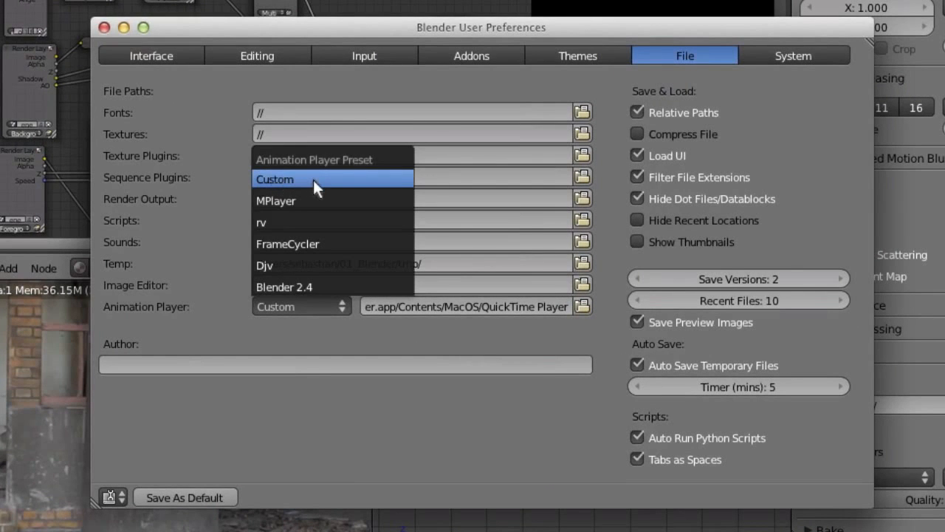
{"action": "left_click", "coordinate": [313, 180]}
{"action": "left_click", "coordinate": [316, 305]}
{"action": "left_click", "coordinate": [313, 200]}
{"action": "left_click", "coordinate": [314, 302]}
{"action": "left_click", "coordinate": [318, 244]}
{"action": "left_click", "coordinate": [311, 304]}
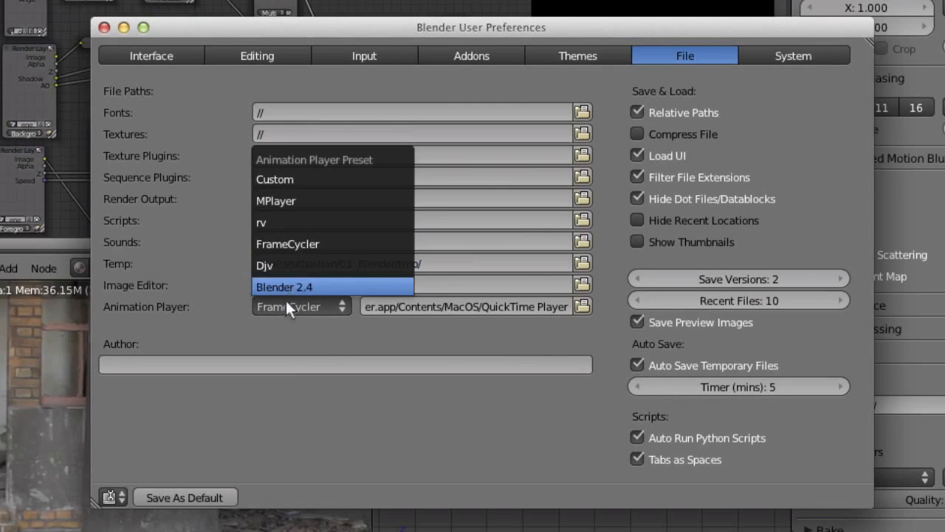
{"action": "left_click", "coordinate": [430, 306]}
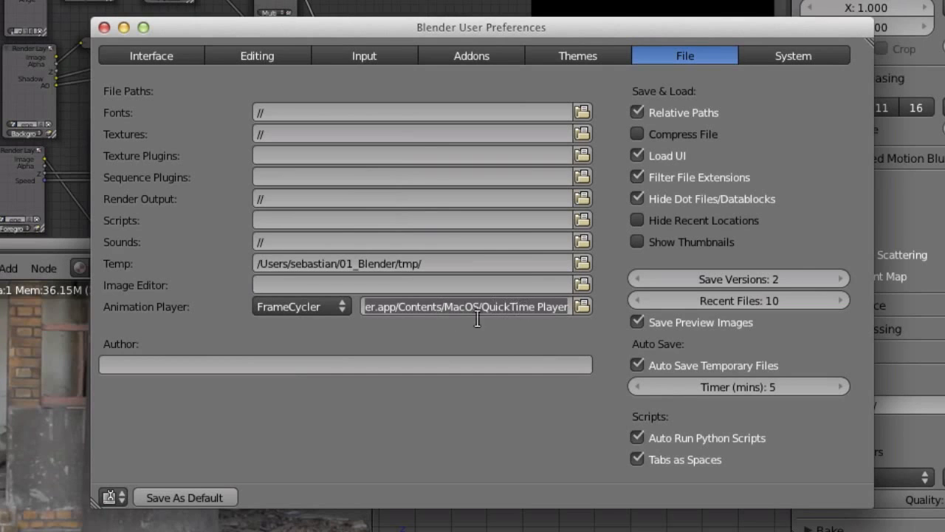
{"action": "left_click", "coordinate": [407, 325]}
- Set the animation player preset to Djv
{"action": "left_click", "coordinate": [329, 305]}
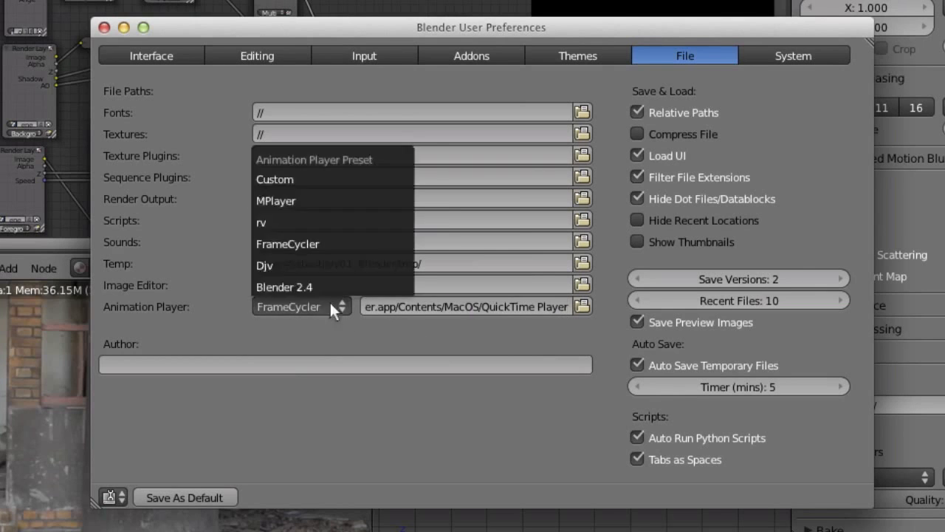
{"action": "left_click", "coordinate": [312, 310]}
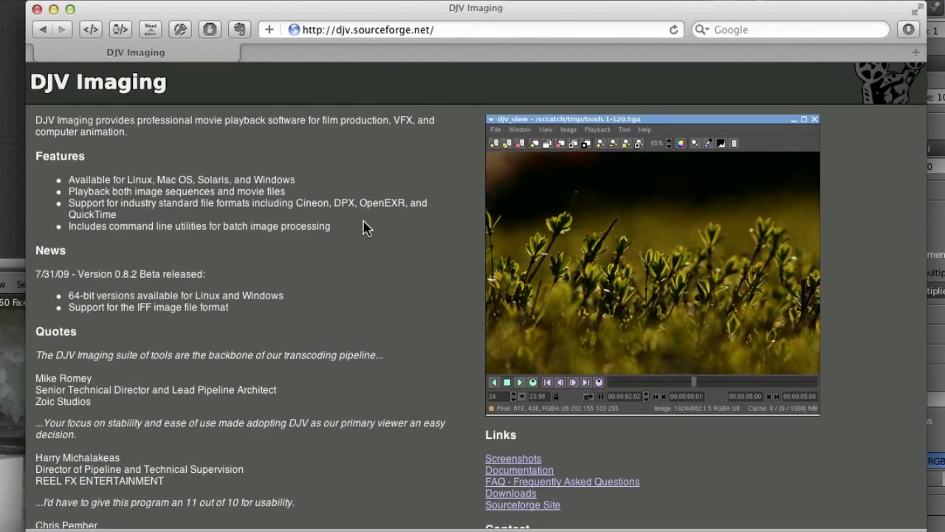
- On the DJV Imaging website in the browser, open the Downloads page
{"action": "scroll", "coordinate": [234, 277], "scroll_direction": "down", "scroll_amount": 5}
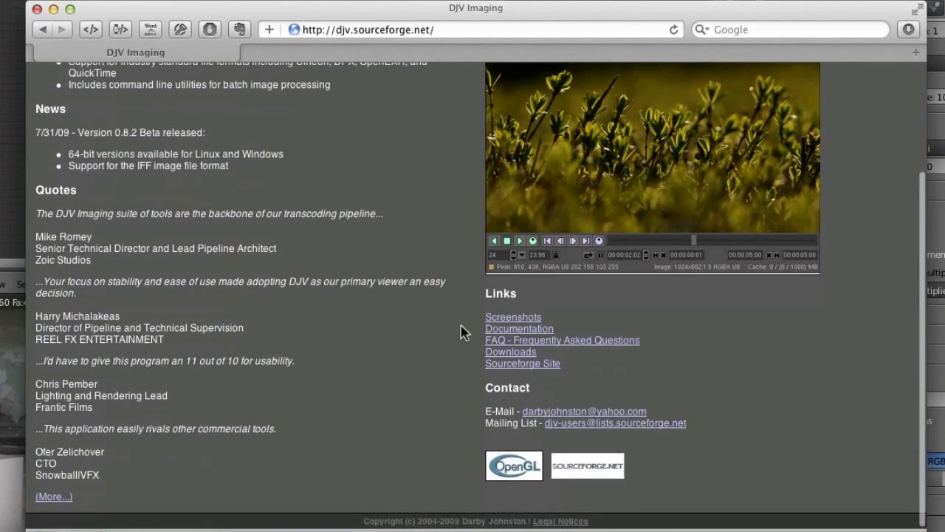
{"action": "left_click", "coordinate": [511, 352]}
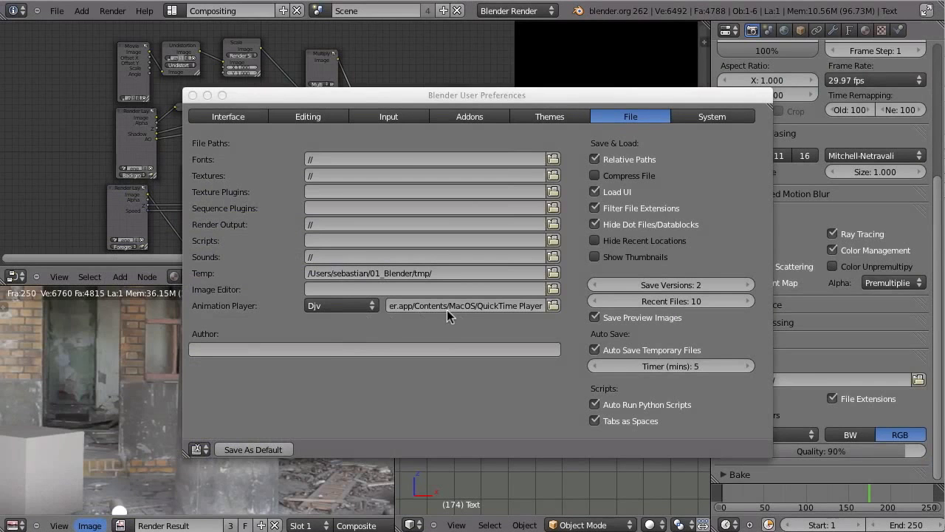
- Back in Blender, set the animation player path to /Applications/djv-0.8.3-pre2.app/Contents/MacOS/djv-0.8.3-pre2 and close the User Preferences
{"action": "left_click", "coordinate": [554, 307]}
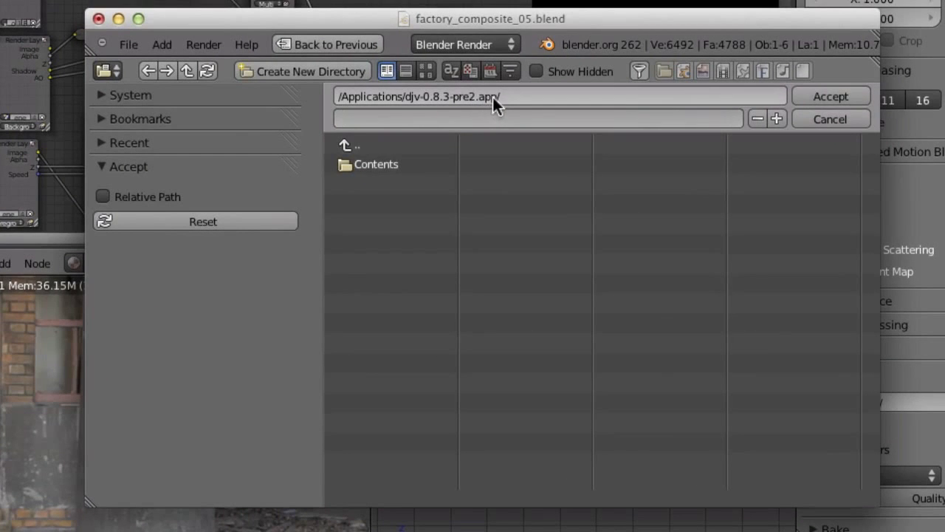
{"action": "left_click", "coordinate": [372, 165]}
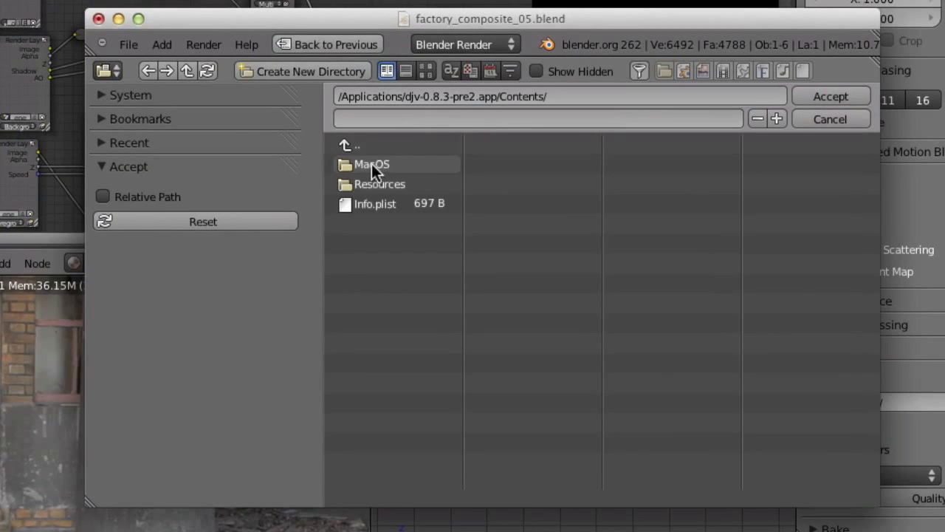
{"action": "left_click", "coordinate": [371, 164]}
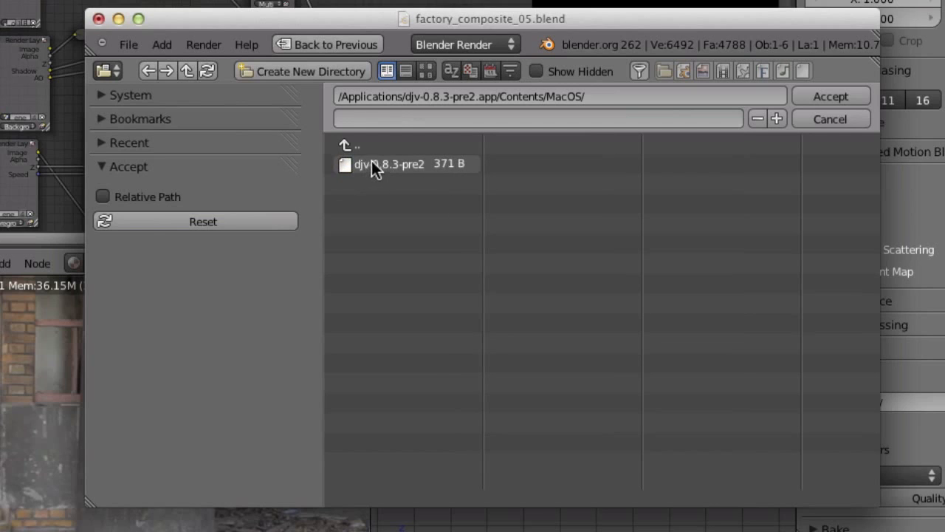
{"action": "left_click", "coordinate": [374, 164]}
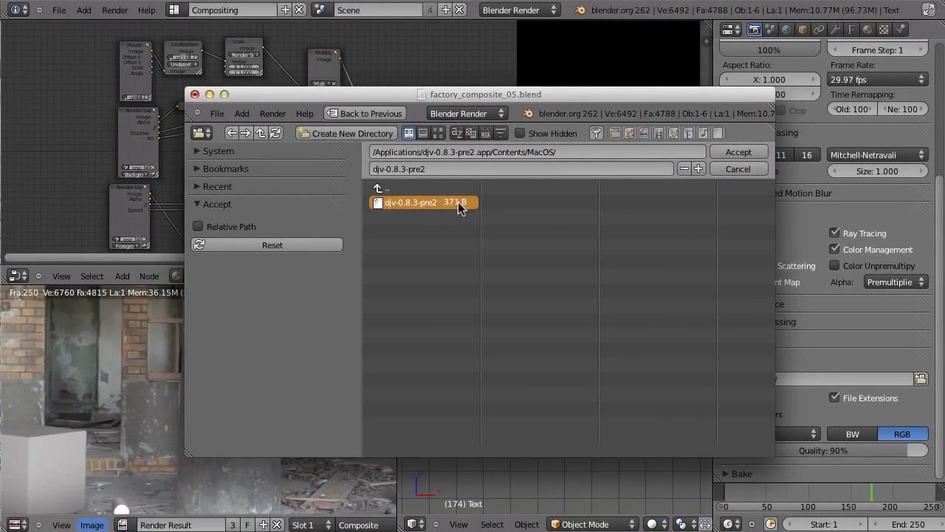
{"action": "left_click", "coordinate": [746, 153]}
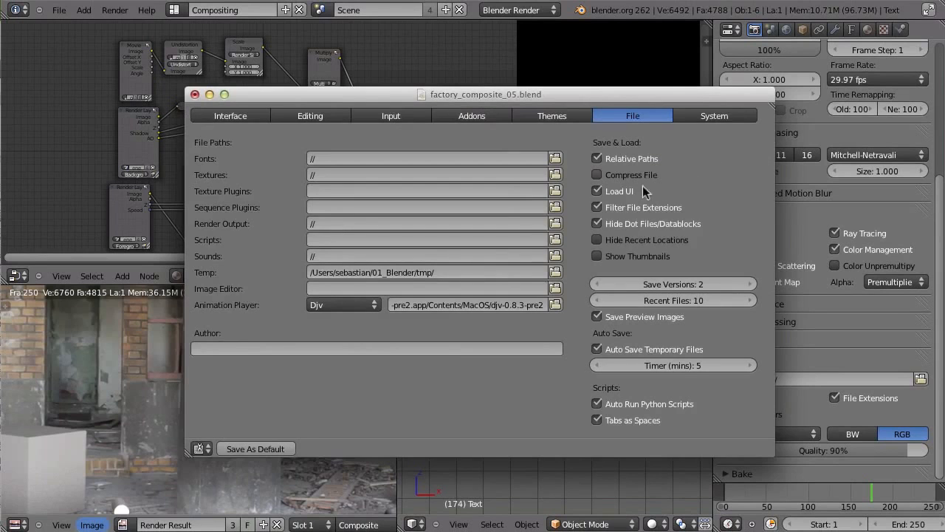
{"action": "left_click", "coordinate": [195, 94]}
- Play the rendered animation in the DJV player, shrinking and repositioning its window over the Blender screen
{"action": "left_click", "coordinate": [114, 10]}
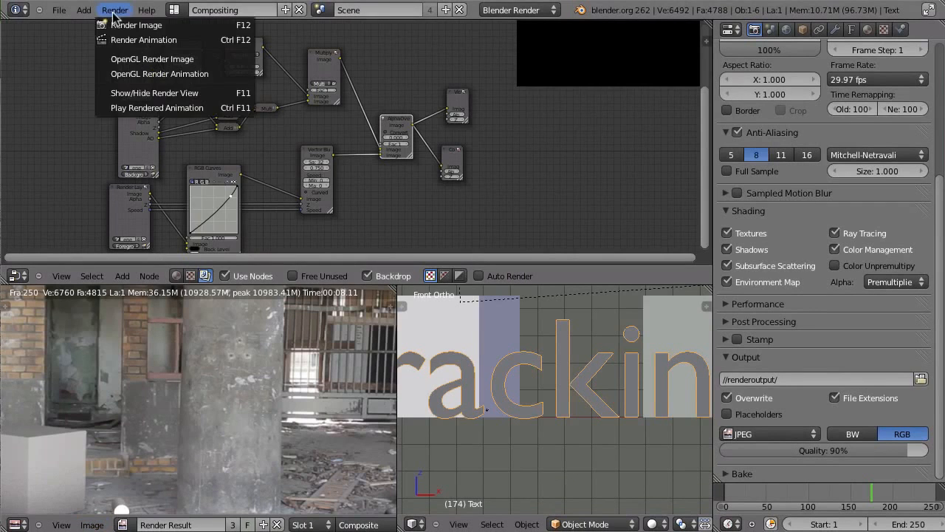
{"action": "left_click", "coordinate": [210, 113]}
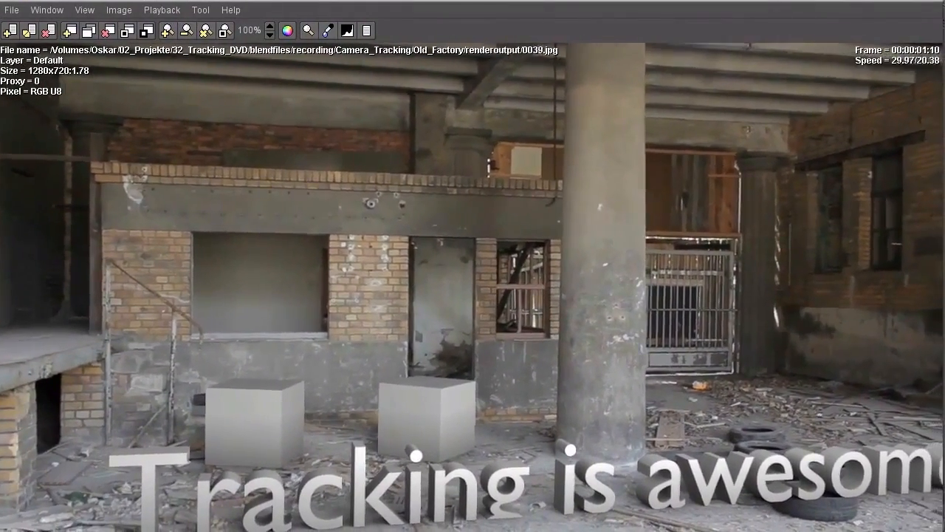
{"action": "left_click_drag", "start_coordinate": [944, 531], "coordinate": [541, 397]}
{"action": "left_click_drag", "start_coordinate": [291, 2], "coordinate": [387, 6]}
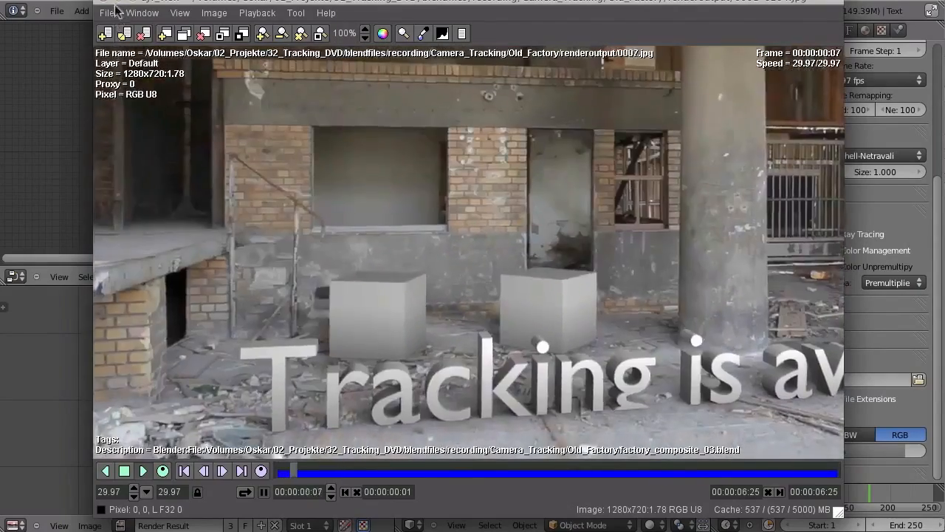
- Fit the playing image sequence to the DJV player window
{"action": "left_click", "coordinate": [107, 13]}
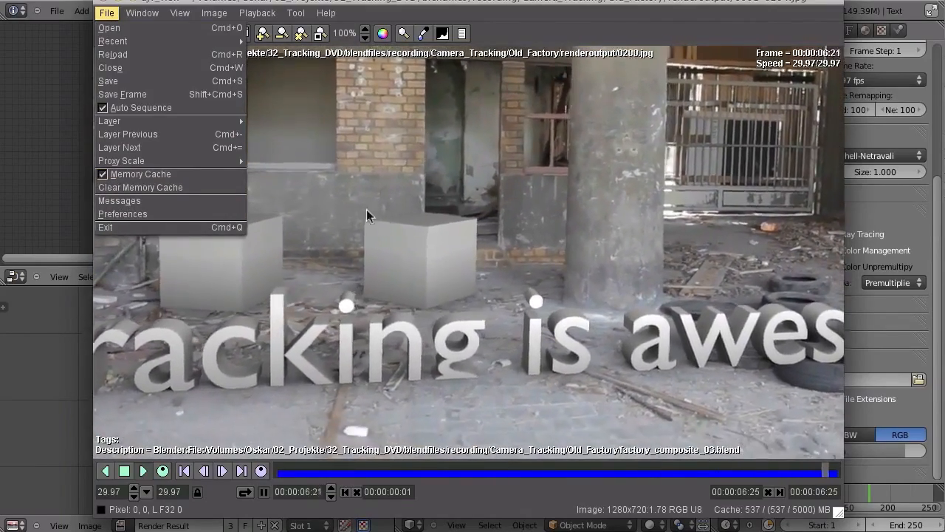
{"action": "mouse_move", "coordinate": [202, 16]}
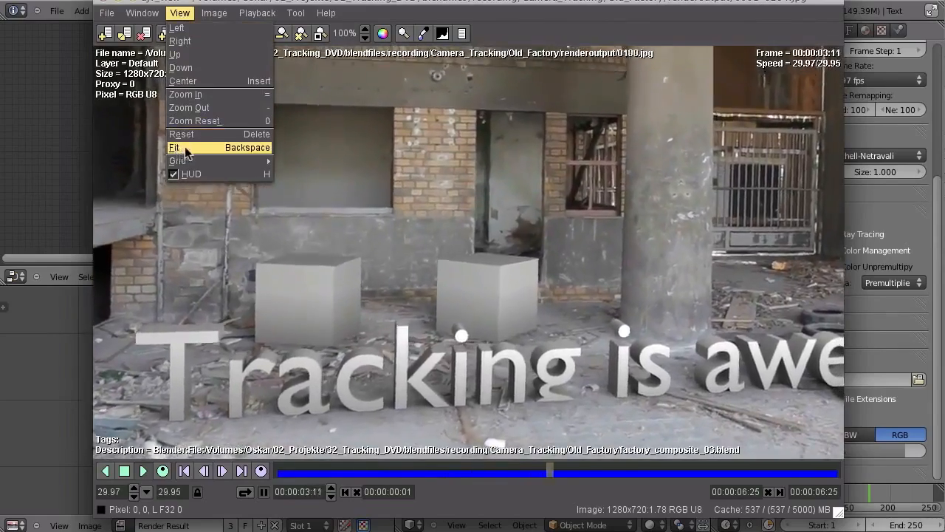
{"action": "left_click", "coordinate": [175, 148]}
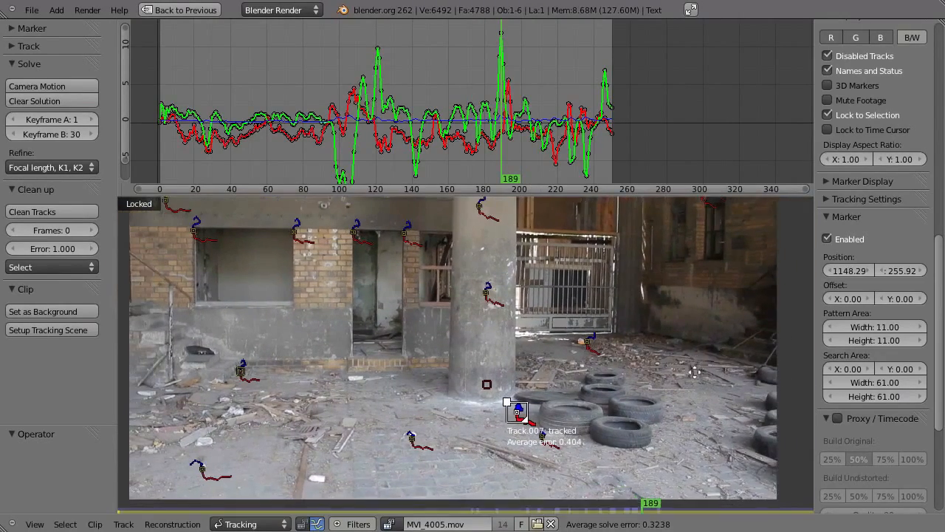
- In Blender's clip editor, play the tracked footage from frame 1 with the view locked to Track.007, and stop playback
{"action": "scroll", "coordinate": [694, 372], "scroll_direction": "down", "scroll_amount": 3}
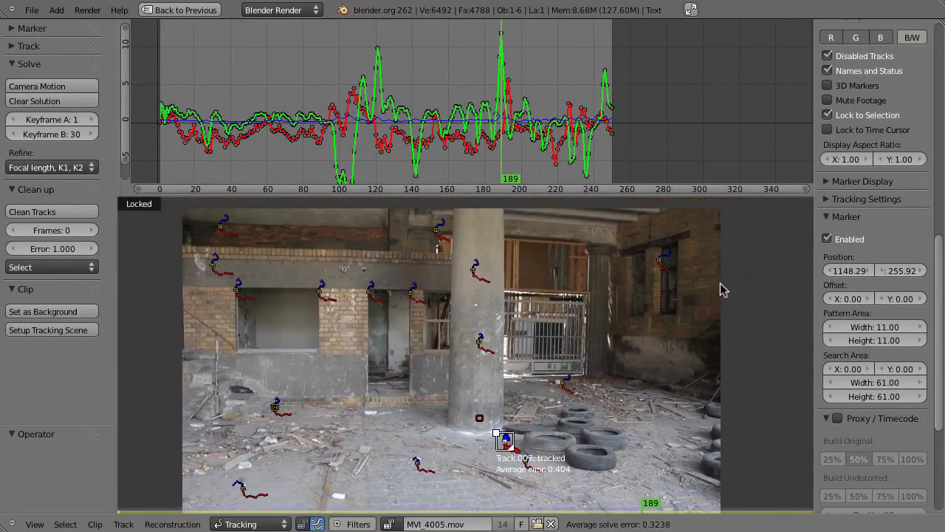
{"action": "middle_click_drag", "start_coordinate": [603, 244], "coordinate": [604, 239]}
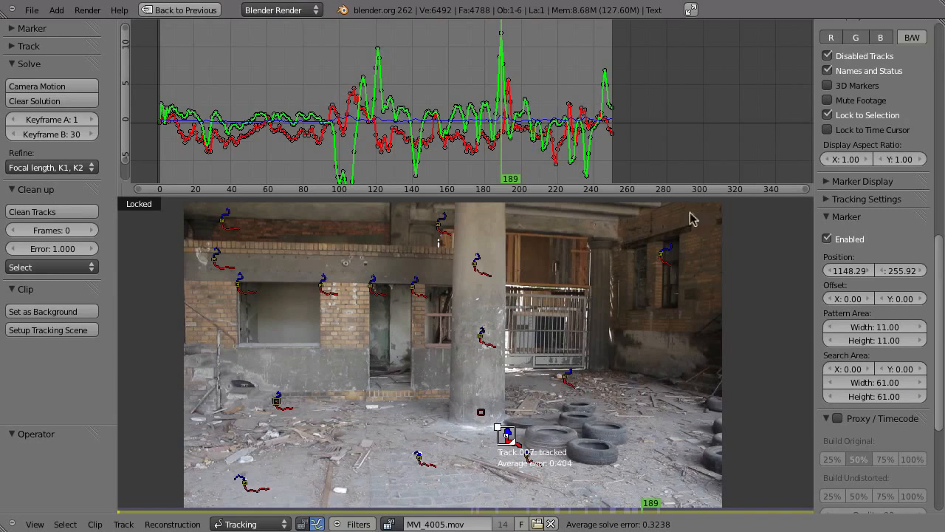
{"action": "mouse_move", "coordinate": [699, 258]}
{"action": "middle_mouse_down", "text": "ctrl"}
{"action": "mouse_move", "coordinate": [708, 276]}
{"action": "mouse_move", "coordinate": [692, 242]}
{"action": "middle_mouse_up", "text": "ctrl"}
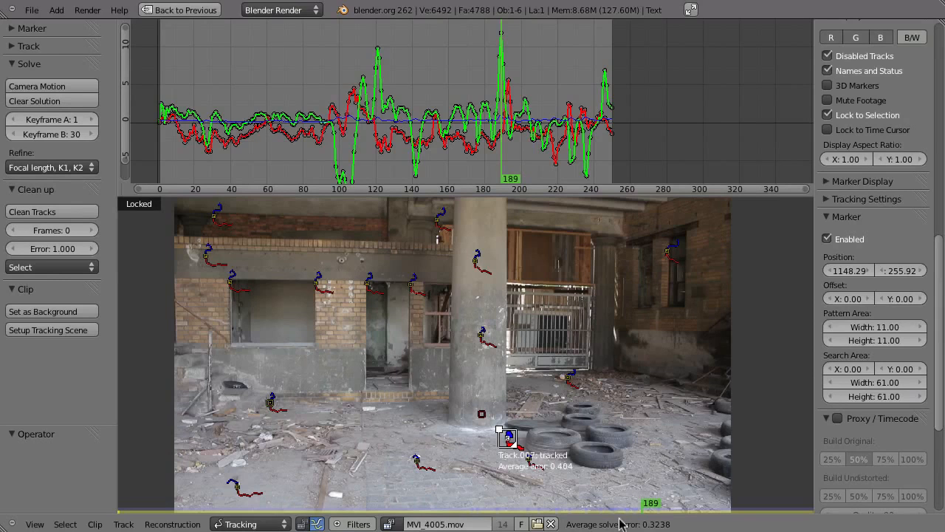
{"action": "key", "text": "shift+Left"}
{"action": "scroll", "coordinate": [932, 508], "scroll_direction": "down", "scroll_amount": 5}
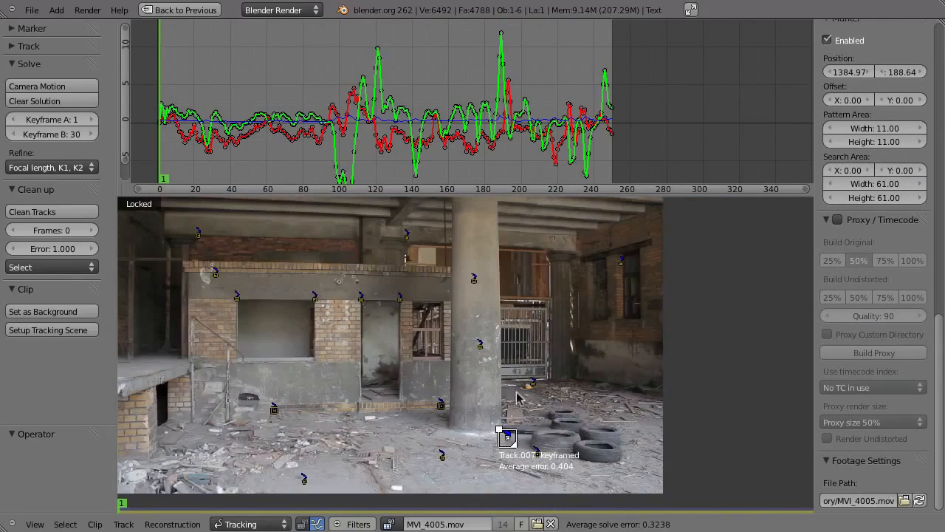
{"action": "key", "text": "alt+a"}
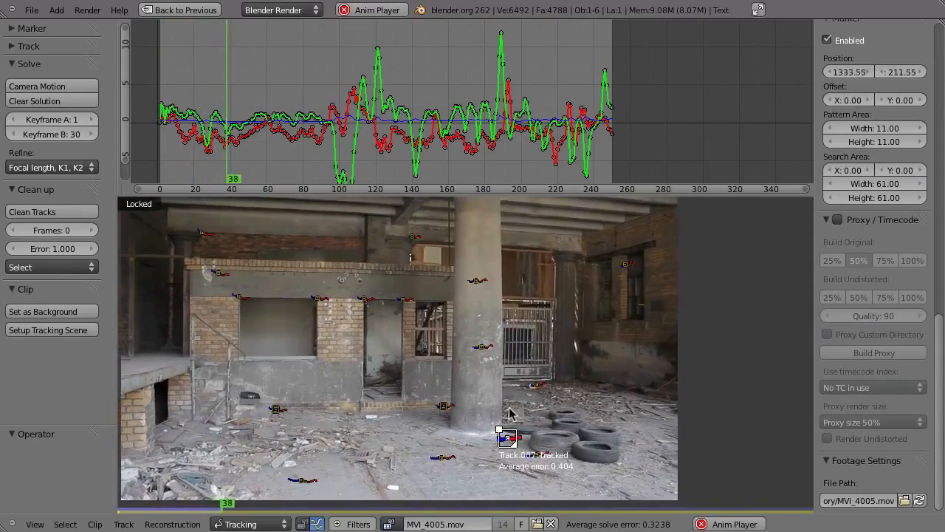
{"action": "key", "text": "Escape"}
- Add a tracking marker at frame 1 on the ground just below the frontmost tire and track it forward through the clip
{"action": "middle_click_drag", "start_coordinate": [632, 416], "coordinate": [558, 383]}
{"action": "mouse_move", "coordinate": [557, 377]}
{"action": "left_mouse_down", "text": "ctrl"}
{"action": "mouse_move", "coordinate": [524, 387]}
{"action": "mouse_move", "coordinate": [480, 424]}
{"action": "left_mouse_up", "text": "ctrl"}
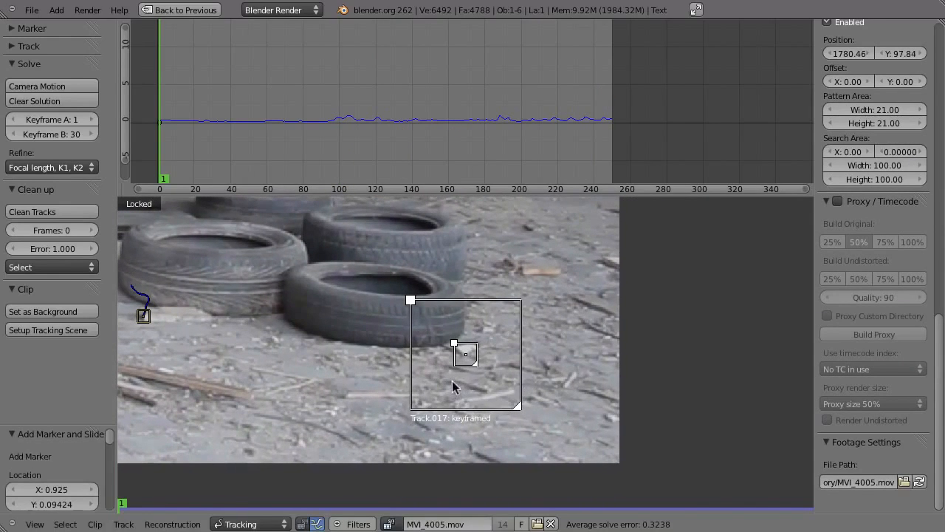
{"action": "key", "text": "ctrl+t"}
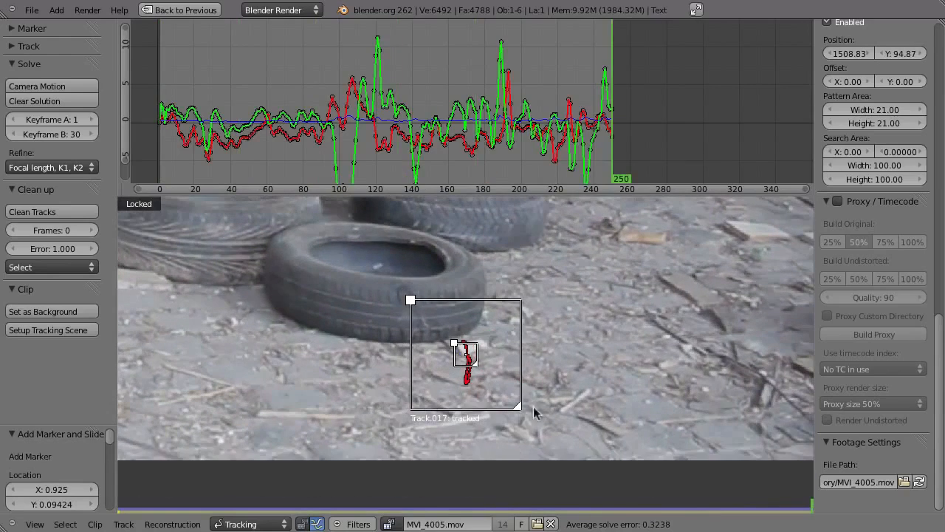
- Add a tracking marker at frame 250 on the ground to the right of the tires, track it backward, and check where it starts around frame 26
{"action": "scroll", "coordinate": [580, 419], "scroll_direction": "down", "scroll_amount": 3}
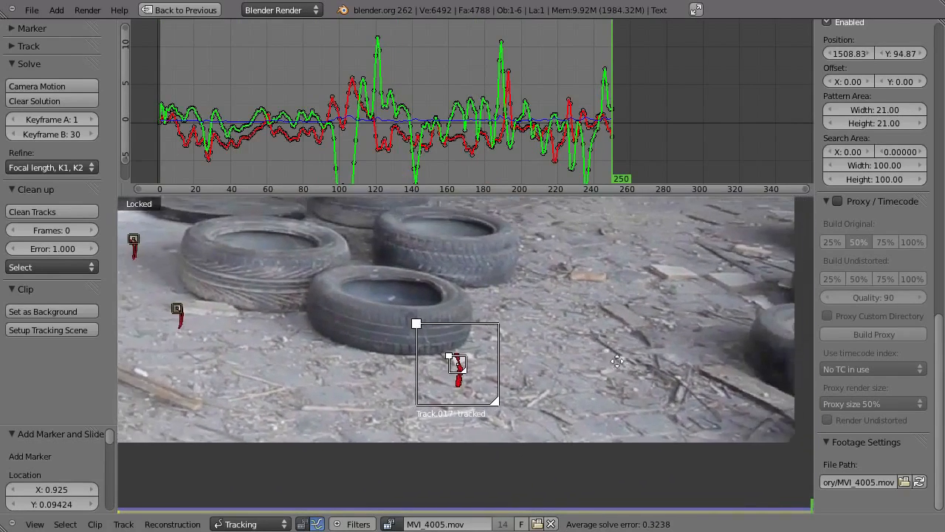
{"action": "middle_click_drag", "start_coordinate": [588, 323], "coordinate": [575, 393]}
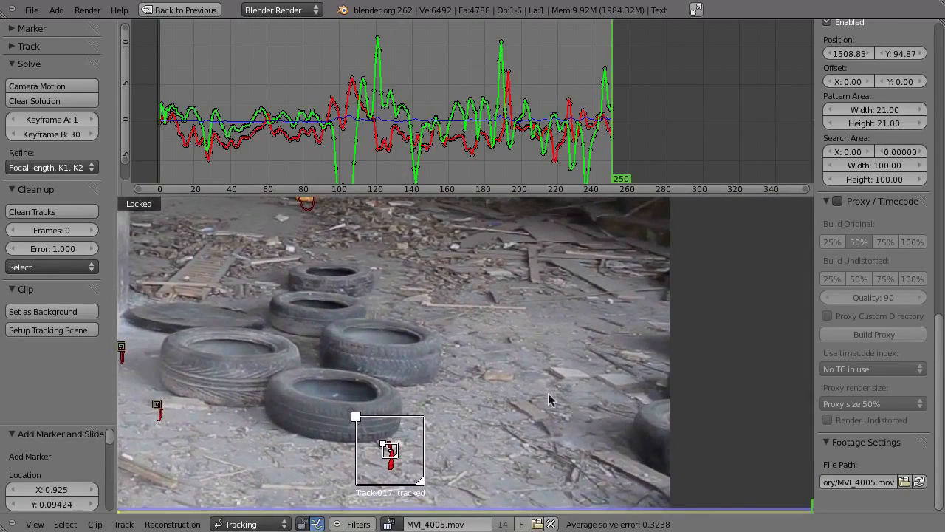
{"action": "left_click_drag", "start_coordinate": [562, 372], "coordinate": [566, 415], "text": "ctrl"}
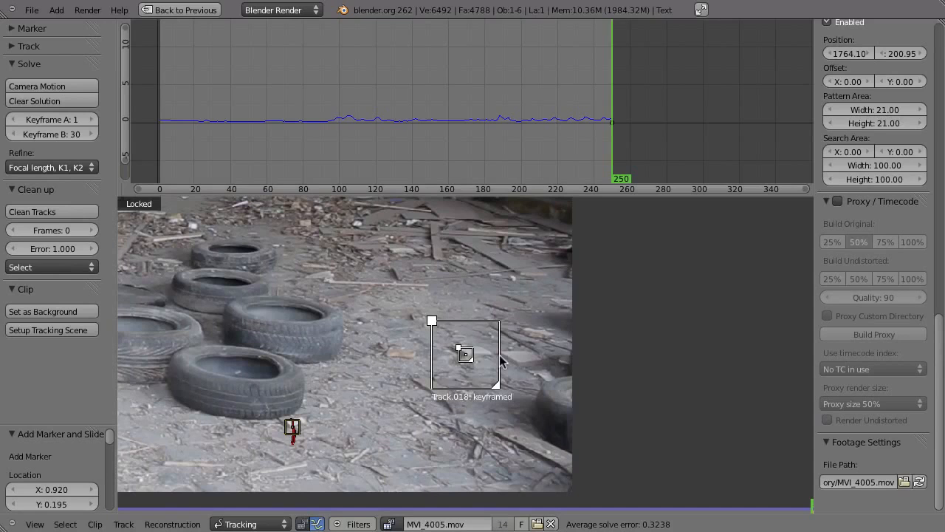
{"action": "left_click", "coordinate": [33, 47]}
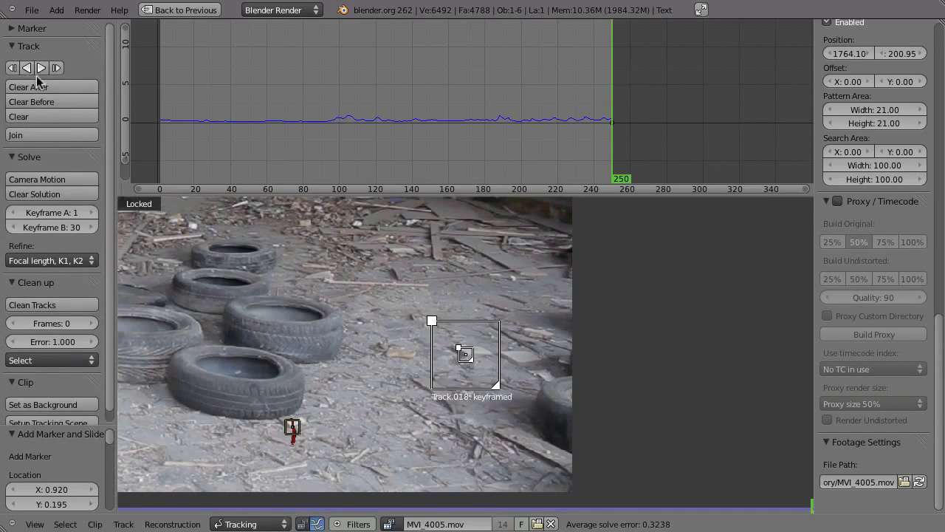
{"action": "key", "text": "shift+ctrl+t"}
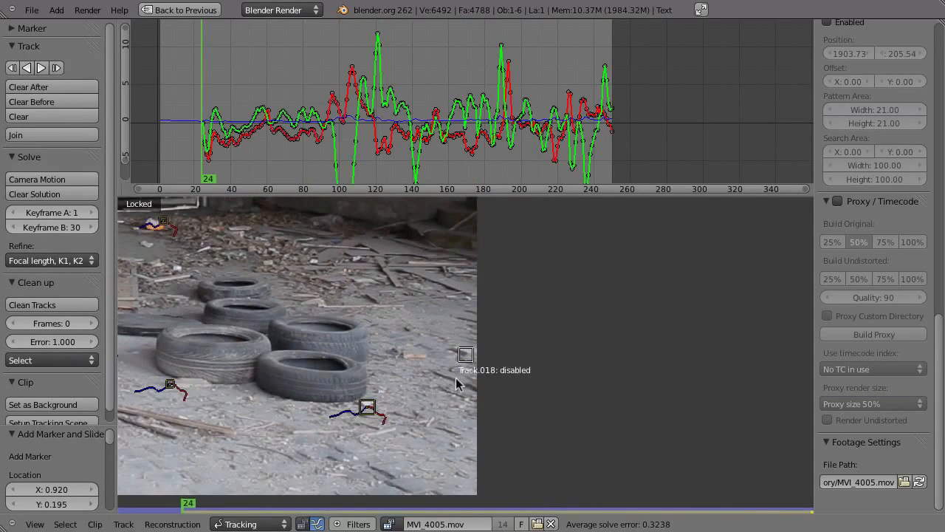
{"action": "key", "text": "Right"}
{"action": "key", "text": "Right"}
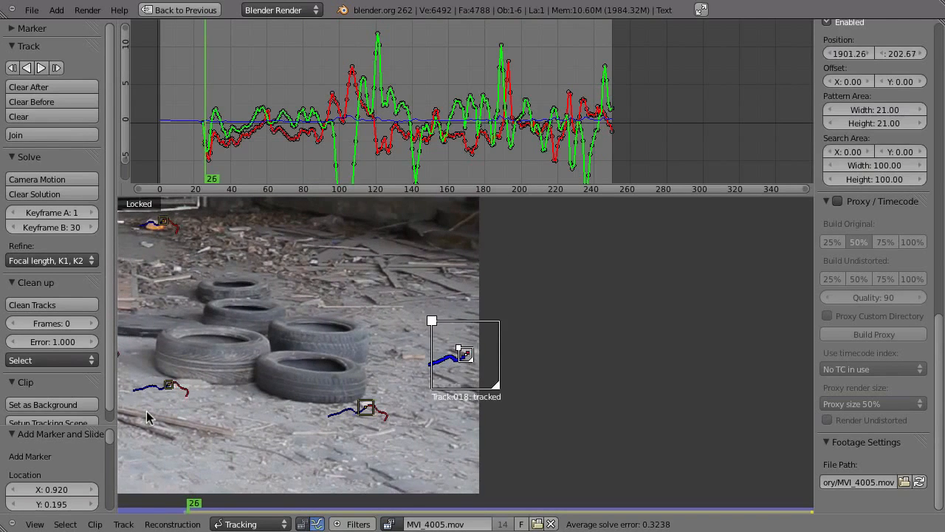
- Add a tracking marker at frame 1 on the stained back wall right of the gate and track it forward through the clip
{"action": "middle_click_drag", "start_coordinate": [594, 426], "coordinate": [468, 312]}
{"action": "key", "text": "shift+Left"}
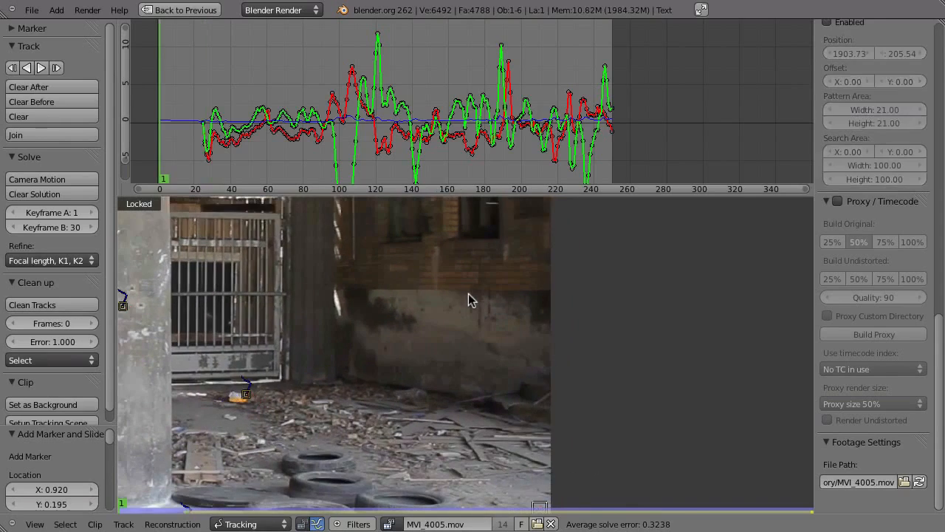
{"action": "mouse_move", "coordinate": [382, 363]}
{"action": "left_mouse_down", "text": "ctrl"}
{"action": "mouse_move", "coordinate": [407, 342]}
{"action": "mouse_move", "coordinate": [413, 306]}
{"action": "left_mouse_up", "text": "ctrl"}
{"action": "key", "text": "ctrl+t"}
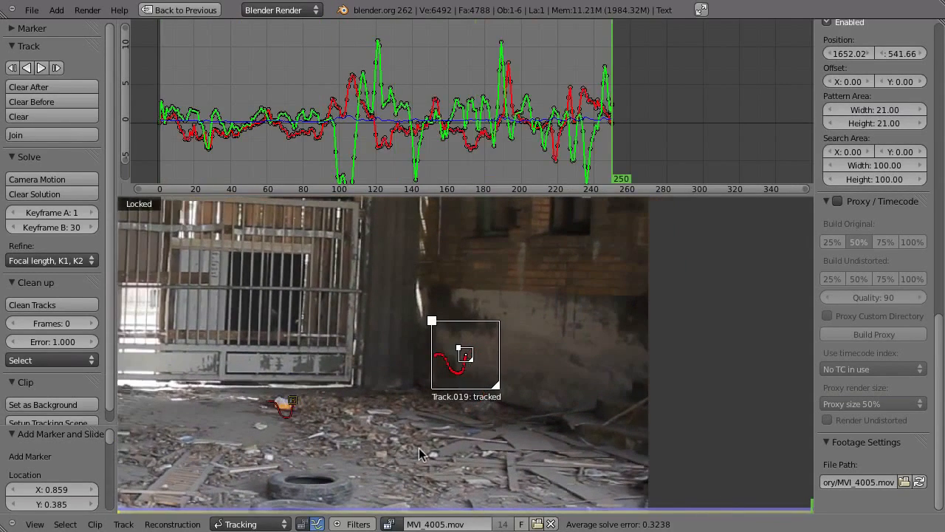
- Add a tracking marker at frame 250 on the dark beam above the brick wall's windows and track it backward
{"action": "middle_click_drag", "start_coordinate": [573, 268], "coordinate": [540, 366]}
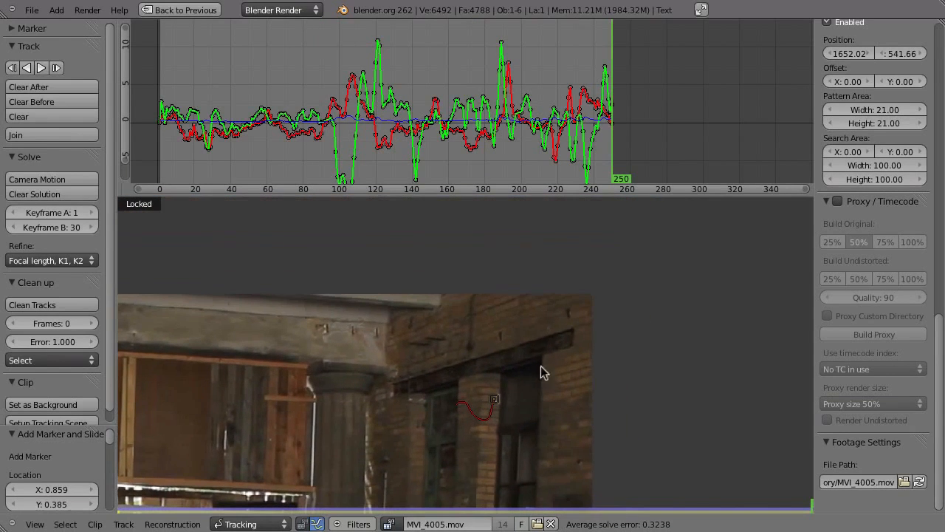
{"action": "mouse_move", "coordinate": [546, 361]}
{"action": "left_mouse_down", "text": "ctrl"}
{"action": "mouse_move", "coordinate": [528, 329]}
{"action": "mouse_move", "coordinate": [516, 328]}
{"action": "left_mouse_up", "text": "ctrl"}
{"action": "key", "text": "ctrl+shift+t"}
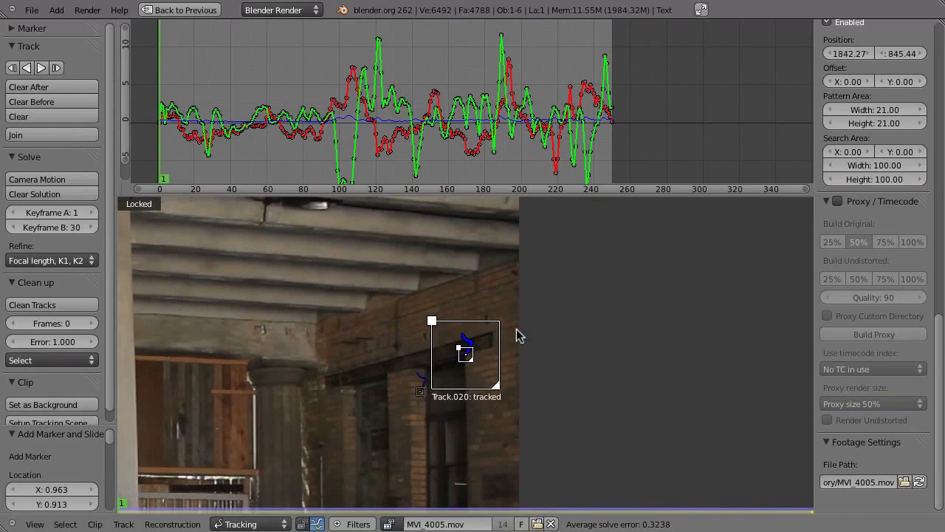
- Add a tracking marker at frame 250 on the concrete beam left of the brick wall and track it backward
{"action": "key", "text": "shift+Right"}
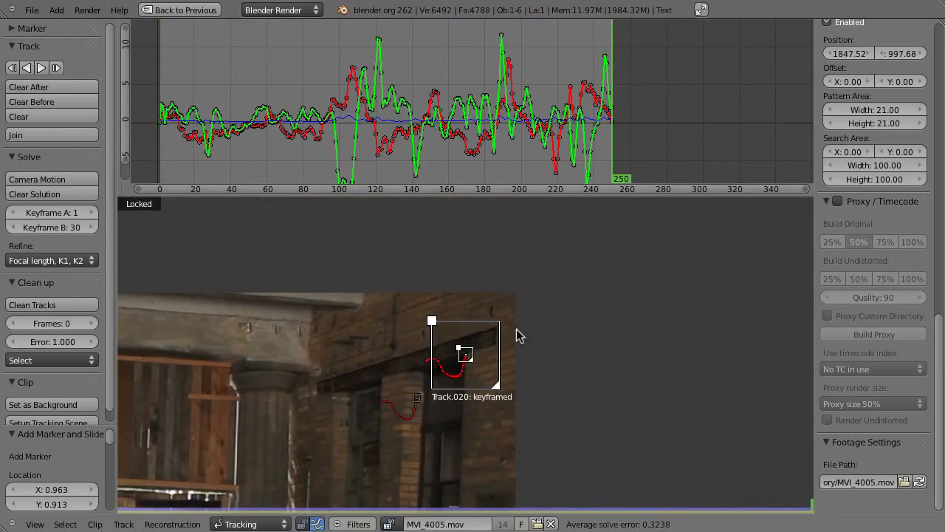
{"action": "mouse_move", "coordinate": [251, 336]}
{"action": "left_mouse_down", "text": "ctrl"}
{"action": "mouse_move", "coordinate": [240, 329]}
{"action": "mouse_move", "coordinate": [303, 333]}
{"action": "mouse_move", "coordinate": [275, 319]}
{"action": "left_mouse_up", "text": "ctrl"}
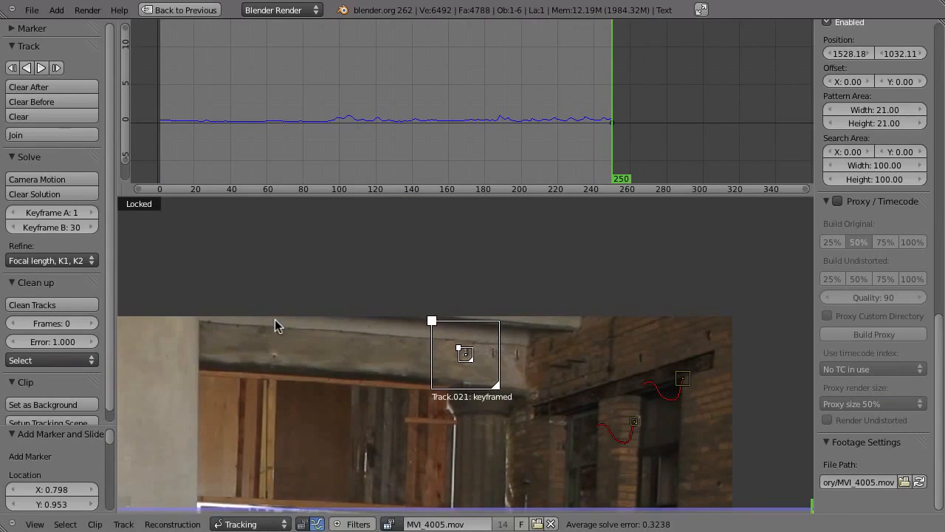
{"action": "key", "text": "ctrl+shift+t"}
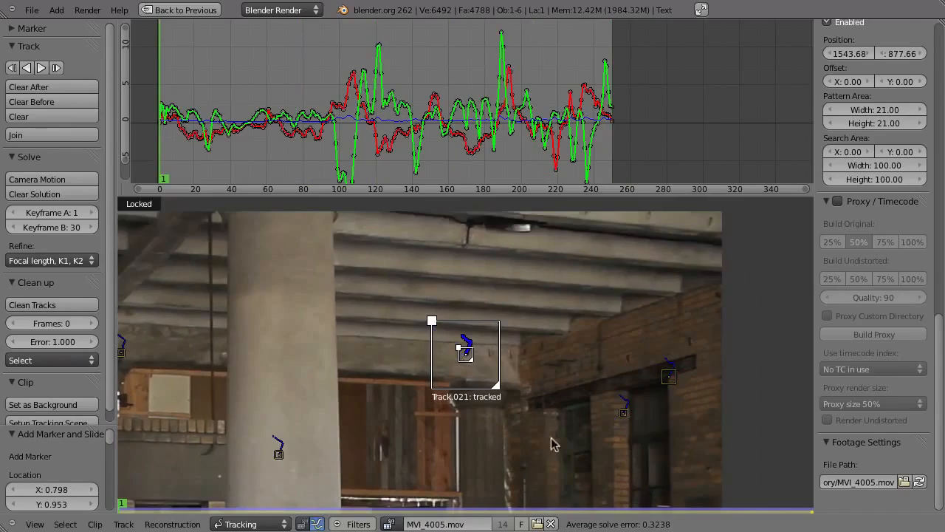
- Add a tracking marker at frame 1 on the debris-covered ground behind the tires and track it forward
{"action": "middle_click_drag", "start_coordinate": [546, 439], "coordinate": [500, 304]}
{"action": "middle_click_drag", "start_coordinate": [548, 365], "coordinate": [545, 262]}
{"action": "middle_click_drag", "start_coordinate": [569, 355], "coordinate": [560, 207]}
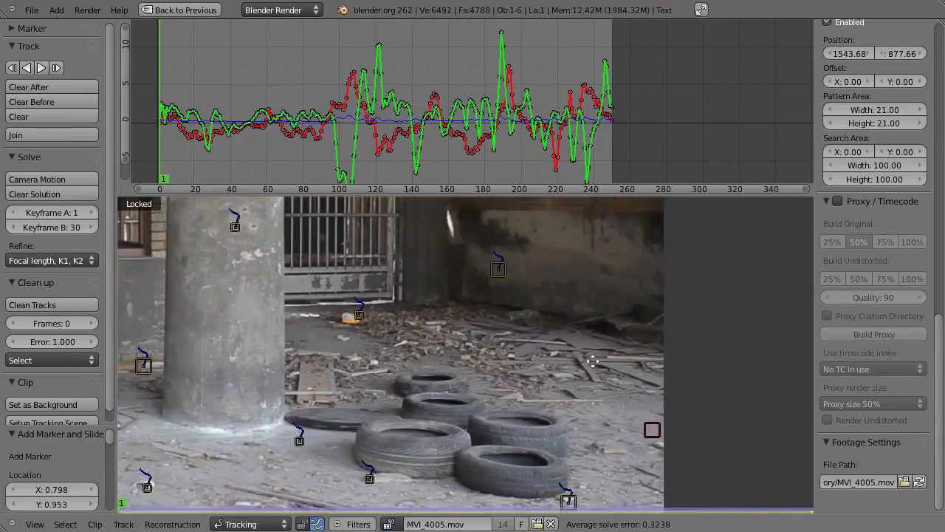
{"action": "middle_click_drag", "start_coordinate": [582, 400], "coordinate": [590, 327]}
{"action": "middle_click_drag", "start_coordinate": [538, 390], "coordinate": [595, 398]}
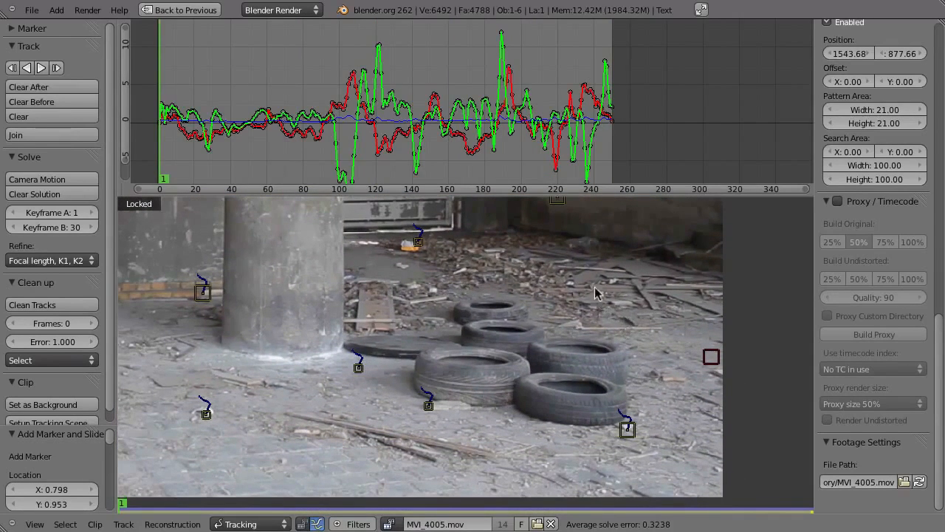
{"action": "middle_click_drag", "start_coordinate": [584, 296], "coordinate": [598, 359]}
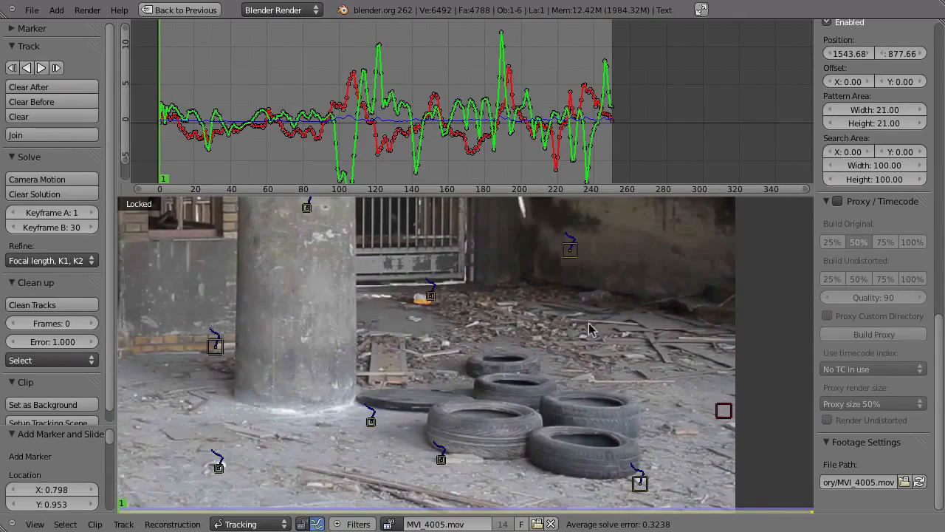
{"action": "left_click_drag", "start_coordinate": [589, 329], "coordinate": [564, 357], "text": "ctrl"}
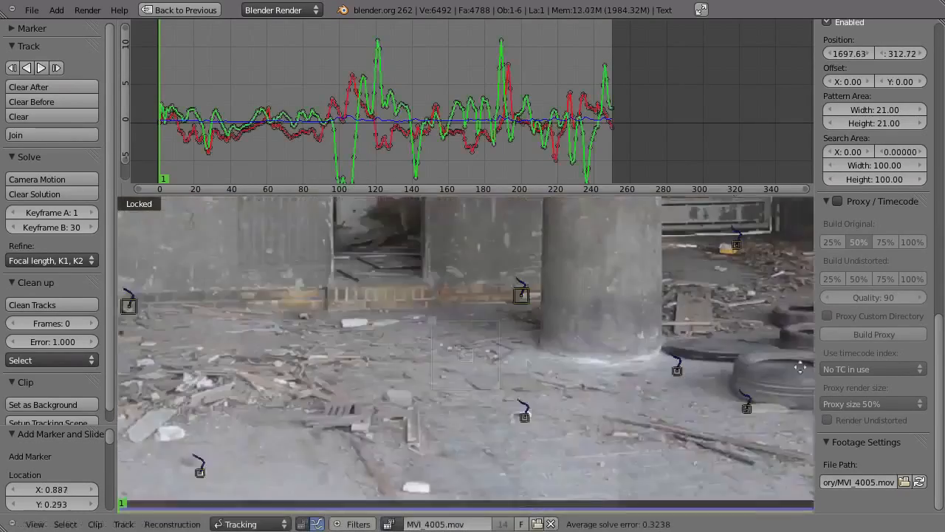
- Add a tracking marker at frame 1 on the ground beside the yellow brick pillar and track it forward
{"action": "scroll", "coordinate": [346, 356], "scroll_direction": "down", "scroll_amount": 2}
{"action": "mouse_move", "coordinate": [146, 364]}
{"action": "middle_mouse_down"}
{"action": "mouse_move", "coordinate": [373, 386]}
{"action": "mouse_move", "coordinate": [308, 390]}
{"action": "middle_mouse_up"}
{"action": "mouse_move", "coordinate": [309, 376]}
{"action": "left_mouse_down", "text": "ctrl"}
{"action": "mouse_move", "coordinate": [314, 391]}
{"action": "mouse_move", "coordinate": [280, 378]}
{"action": "mouse_move", "coordinate": [347, 410]}
{"action": "left_mouse_up", "text": "ctrl"}
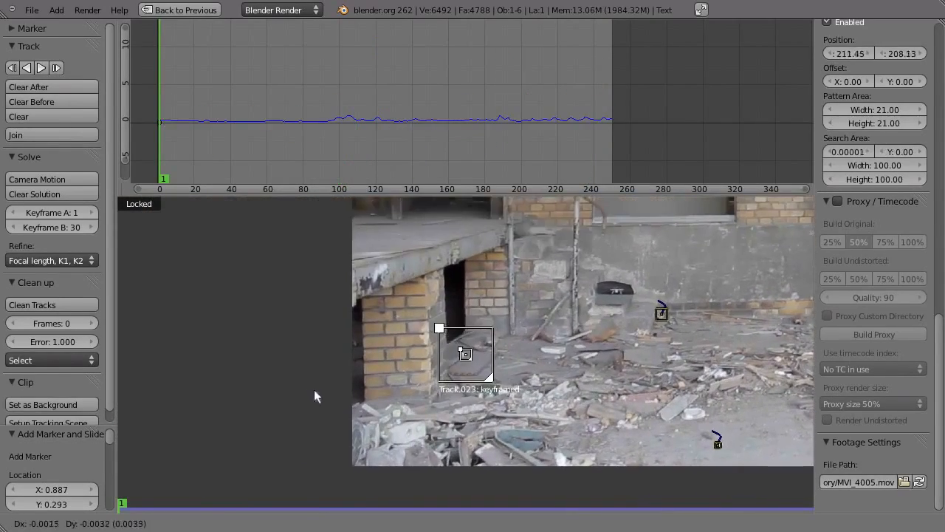
{"action": "key", "text": "ctrl+t"}
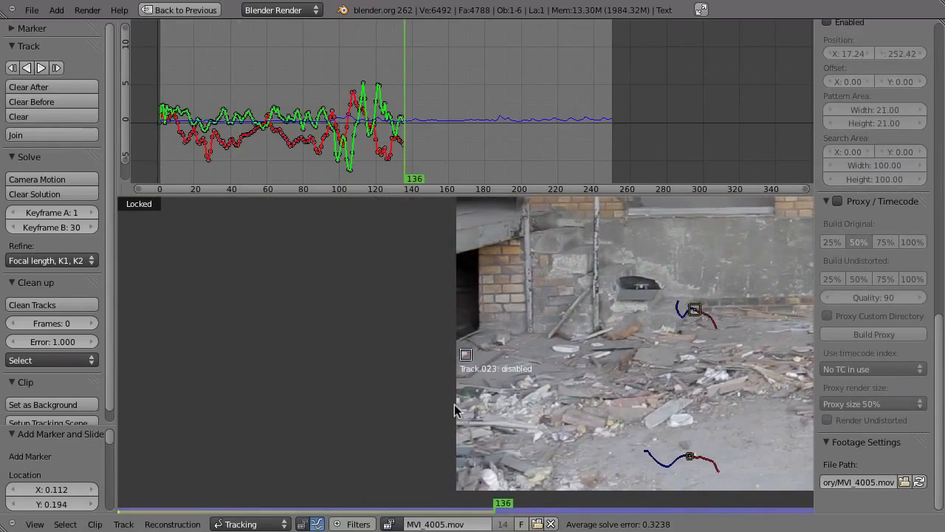
- Track another marker forward from frame 1 on the blue board in the rubble, and solve the camera motion again
{"action": "key", "text": "shift+Left"}
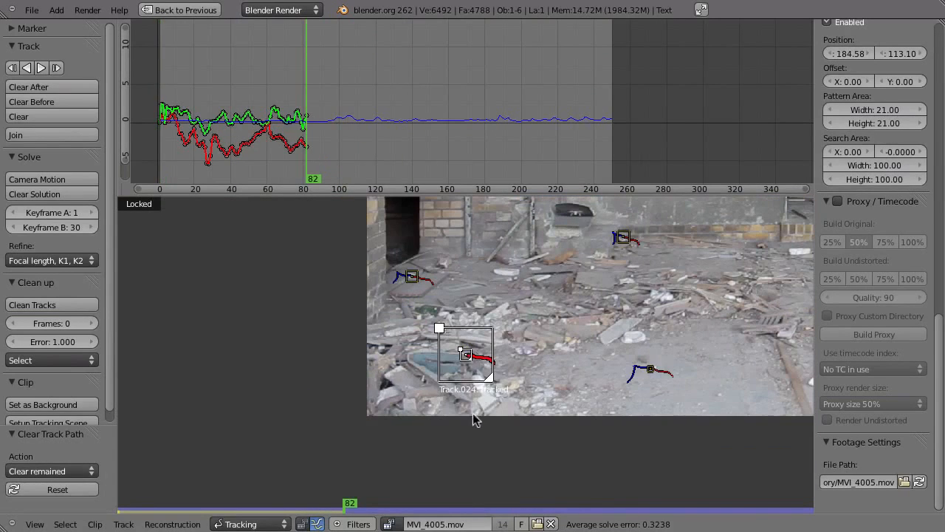
{"action": "scroll", "coordinate": [547, 393], "scroll_direction": "down", "scroll_amount": 1}
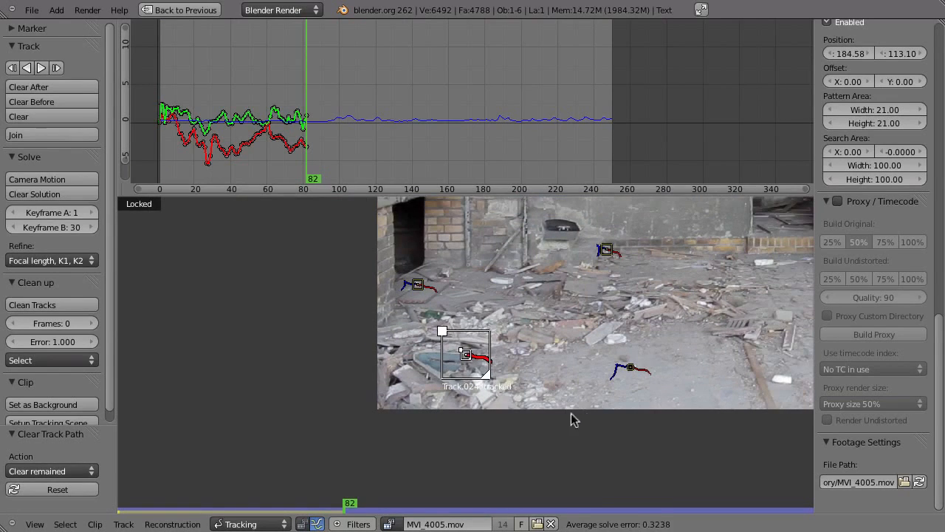
{"action": "key", "text": "shift+s"}
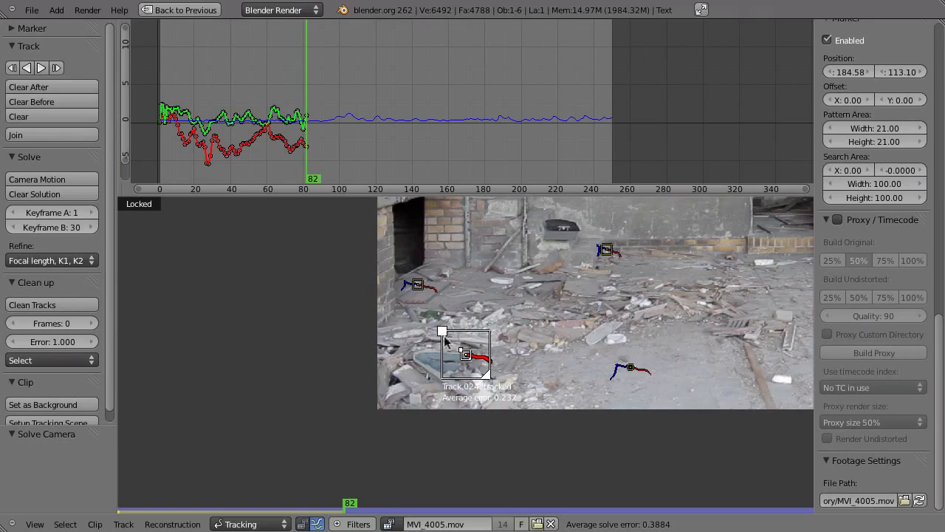
- Scrub to frame 58 and examine the tracked markers from the rubble pile across to the tires
{"action": "scroll", "coordinate": [473, 357], "scroll_direction": "up", "scroll_amount": 5}
{"action": "mouse_move", "coordinate": [269, 153]}
{"action": "left_mouse_down"}
{"action": "mouse_move", "coordinate": [255, 148]}
{"action": "mouse_move", "coordinate": [300, 158]}
{"action": "mouse_move", "coordinate": [263, 159]}
{"action": "left_mouse_up"}
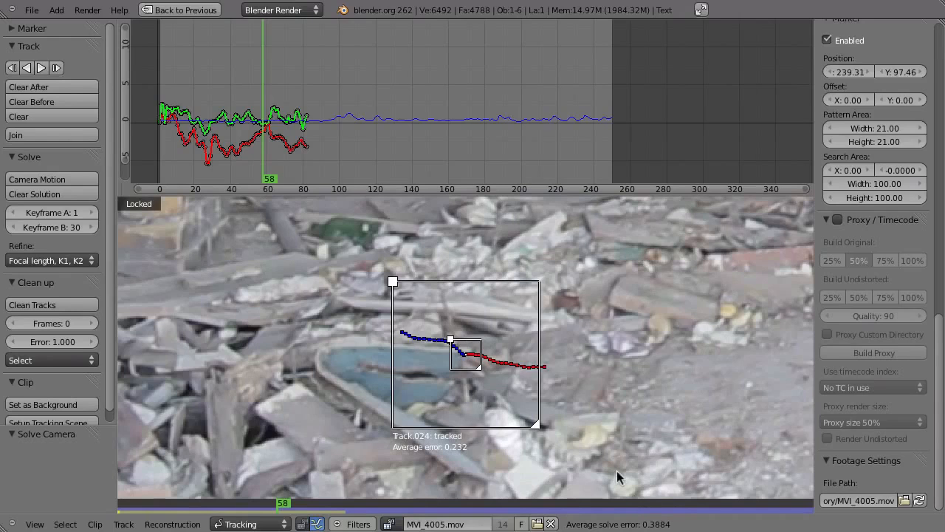
{"action": "middle_click_drag", "start_coordinate": [508, 355], "coordinate": [536, 283], "text": "ctrl"}
{"action": "middle_click_drag", "start_coordinate": [669, 266], "coordinate": [462, 320]}
{"action": "middle_click_drag", "start_coordinate": [528, 320], "coordinate": [586, 306], "text": "ctrl"}
{"action": "middle_click_drag", "start_coordinate": [682, 320], "coordinate": [483, 327]}
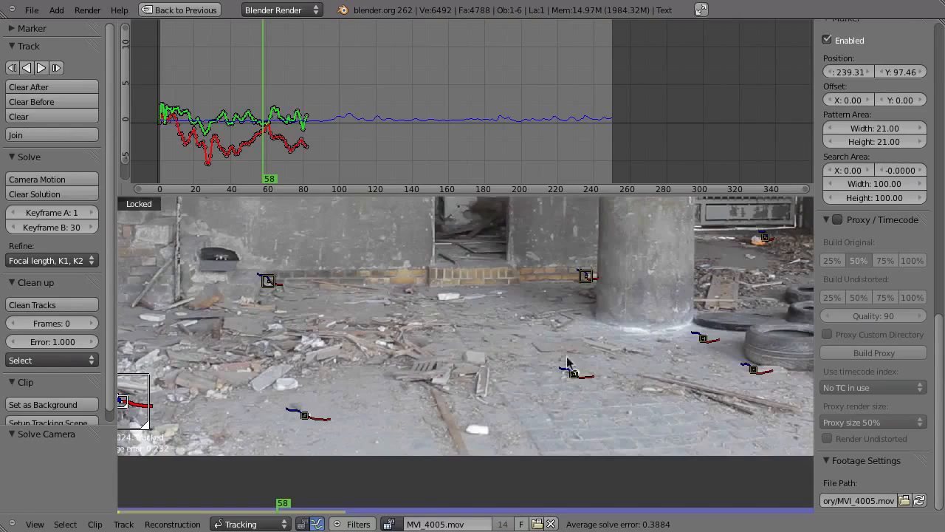
{"action": "middle_click_drag", "start_coordinate": [568, 363], "coordinate": [591, 348], "text": "ctrl"}
{"action": "middle_click_drag", "start_coordinate": [719, 343], "coordinate": [488, 370]}
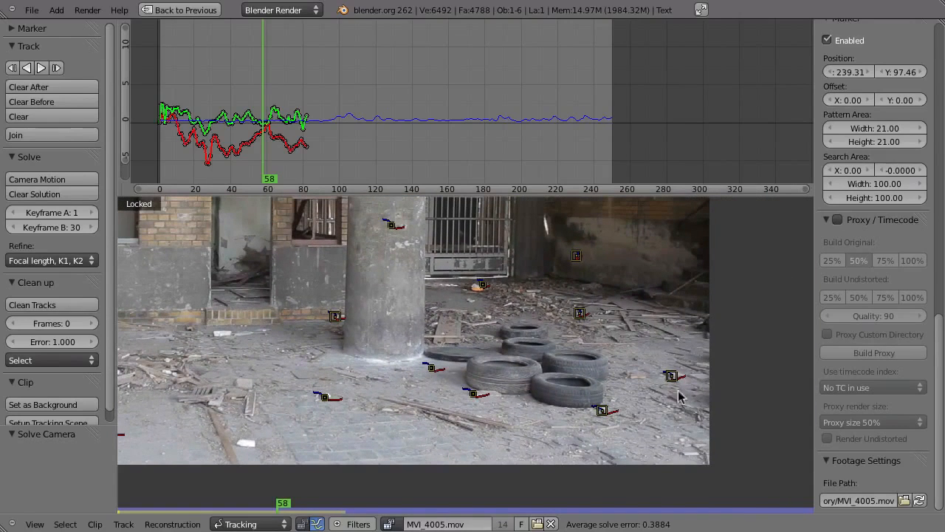
{"action": "middle_click_drag", "start_coordinate": [610, 363], "coordinate": [652, 437], "text": "ctrl"}
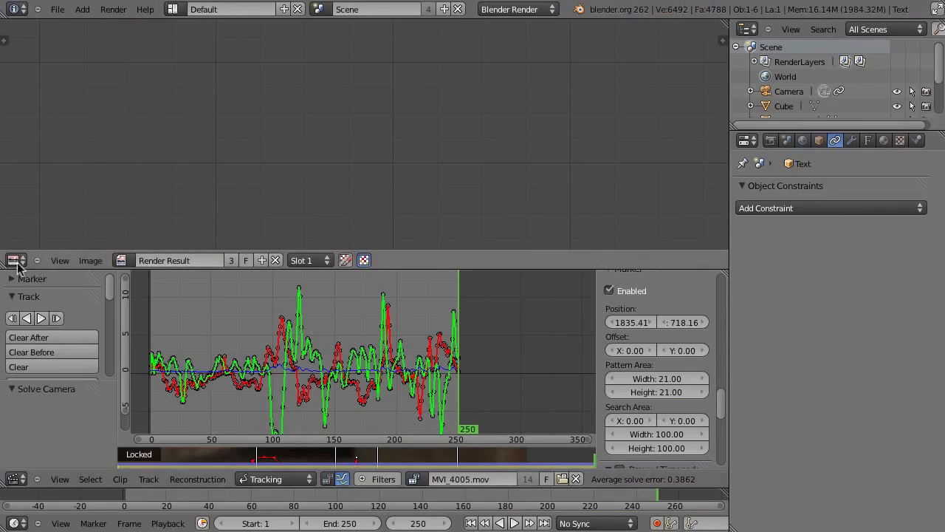
- Switch the Render Result editor to a maximized 3D view and play the animation through the camera, then stop it
{"action": "left_click", "coordinate": [17, 260]}
{"action": "left_click", "coordinate": [33, 275]}
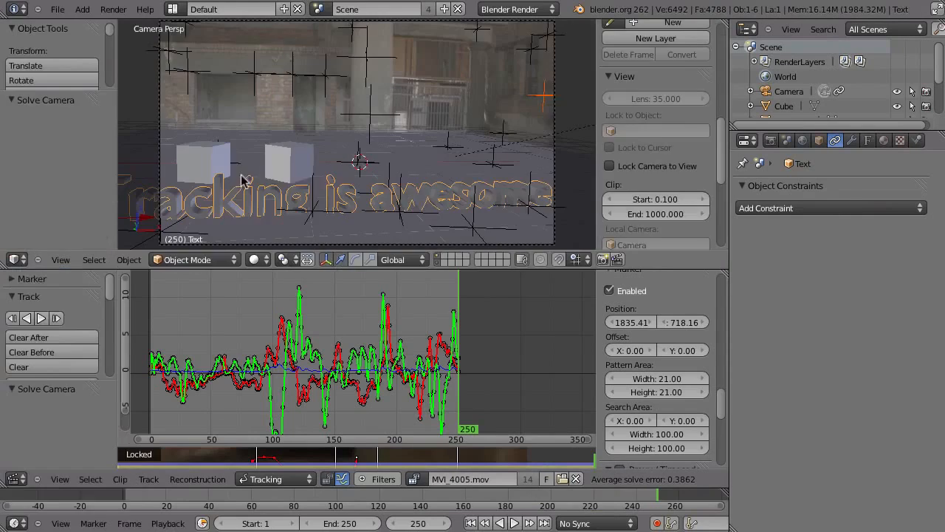
{"action": "key", "text": "ctrl+Up"}
{"action": "key", "text": "alt+a"}
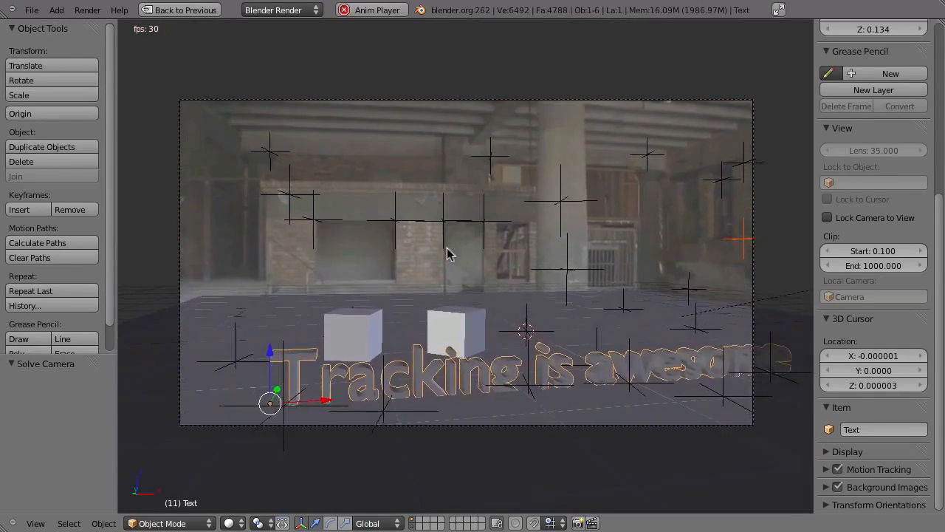
{"action": "key", "text": "Escape"}
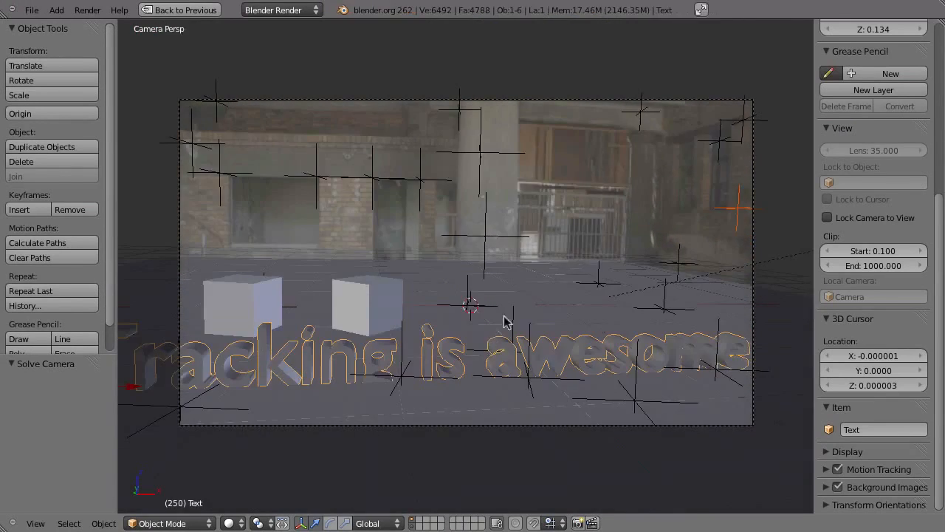
- In the right orthographic view, move the camera down about 0.071 units along Z to align the ground track points with the floor line
{"action": "key", "text": "KP_0"}
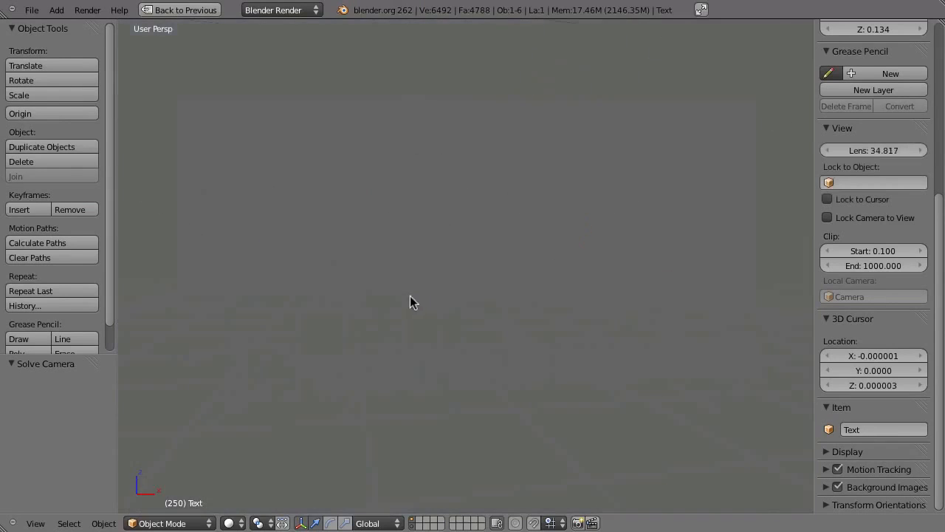
{"action": "key", "text": "KP_5"}
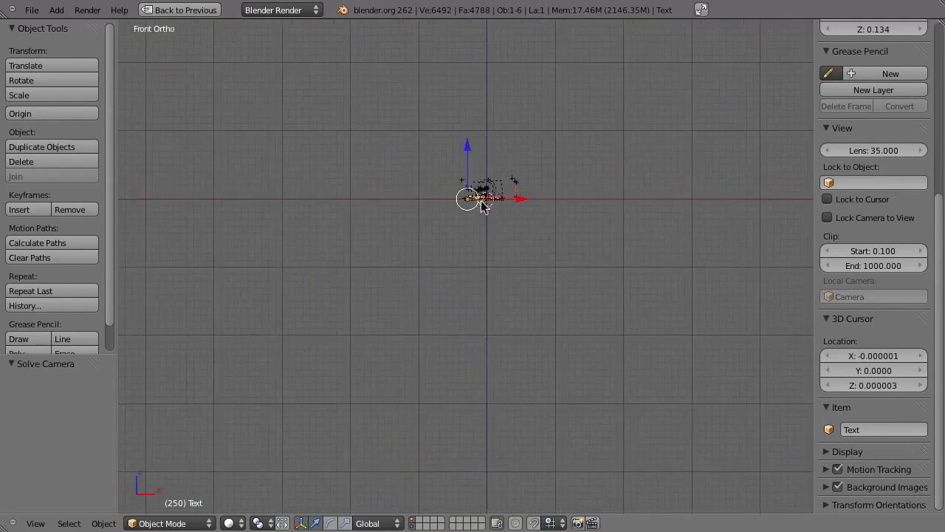
{"action": "scroll", "coordinate": [506, 198], "scroll_direction": "up", "scroll_amount": 8}
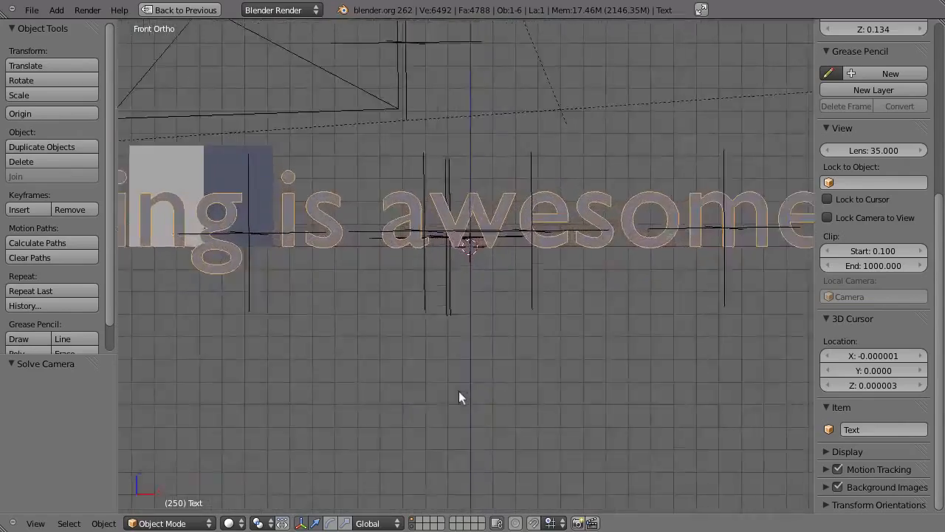
{"action": "scroll", "coordinate": [395, 293], "scroll_direction": "down", "scroll_amount": 3}
{"action": "middle_click_drag", "start_coordinate": [389, 295], "coordinate": [629, 294]}
{"action": "key", "text": "KP_1"}
{"action": "key", "text": "KP_3"}
{"action": "key", "text": "Home"}
{"action": "middle_click_drag", "start_coordinate": [476, 220], "coordinate": [408, 431], "text": "ctrl"}
{"action": "middle_click_drag", "start_coordinate": [426, 397], "coordinate": [434, 260], "text": "shift"}
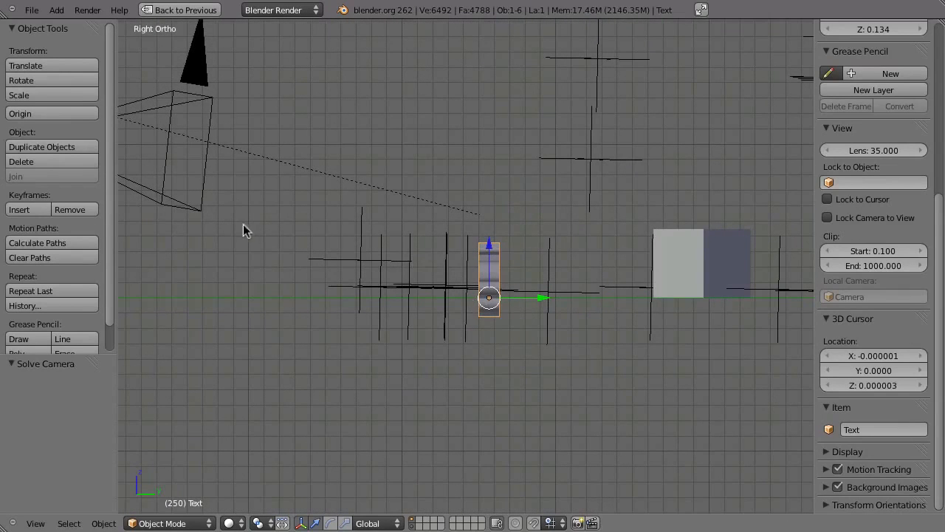
{"action": "right_click", "coordinate": [197, 218]}
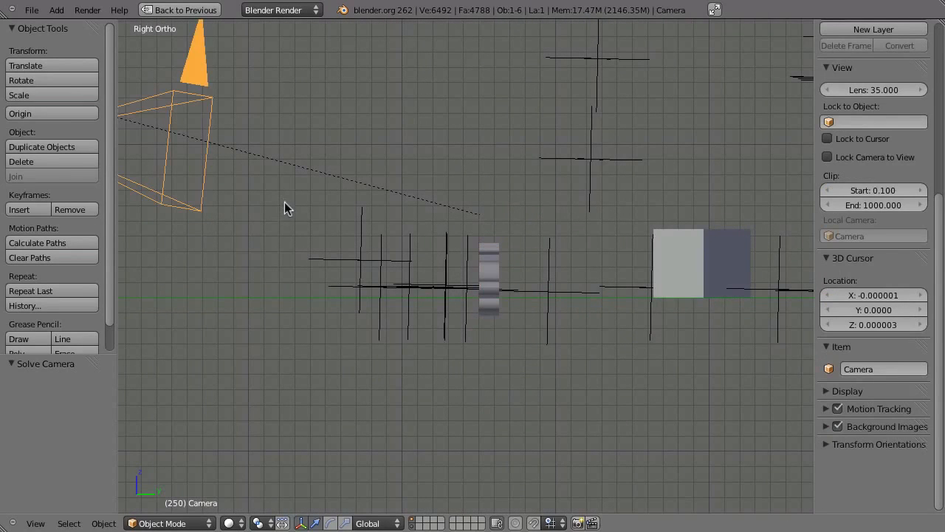
{"action": "key", "text": "g"}
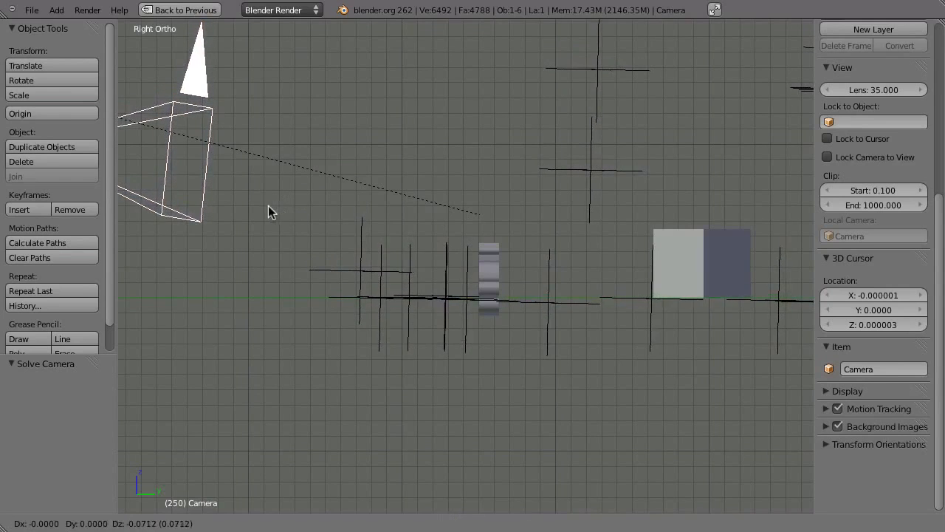
{"action": "left_click", "coordinate": [268, 205]}
- Rotate the camera by -0.136° about X in the side view to level the ground track points with the floor line
{"action": "middle_click_drag", "start_coordinate": [645, 298], "coordinate": [508, 350], "text": "shift"}
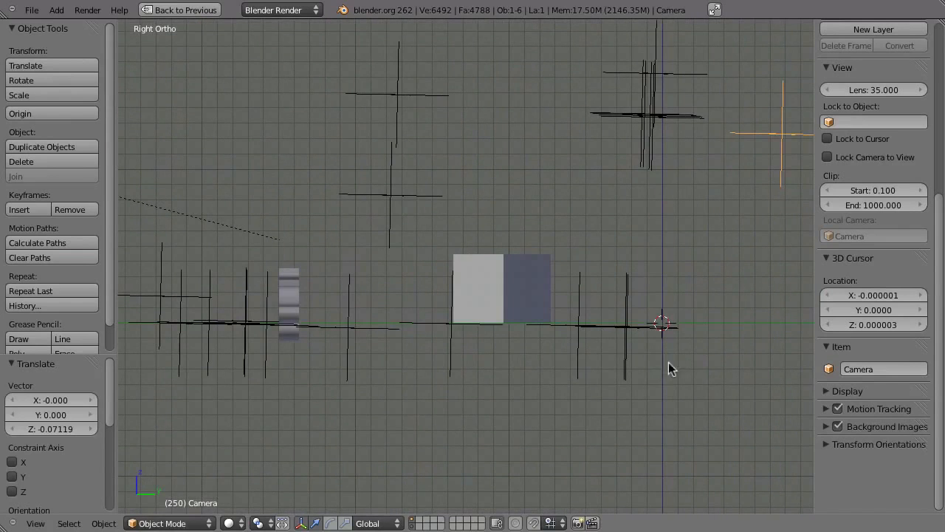
{"action": "key", "text": "r"}
{"action": "left_click", "coordinate": [710, 339]}
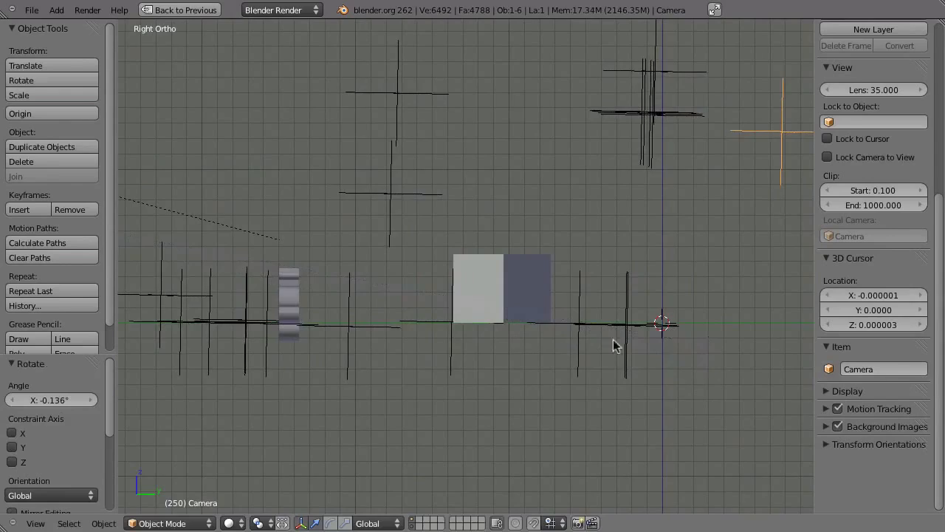
{"action": "middle_click_drag", "start_coordinate": [462, 361], "coordinate": [711, 336], "text": "shift"}
- Play the animation through the camera, change to wireframe display during playback, and stop it
{"action": "key", "text": "KP_0"}
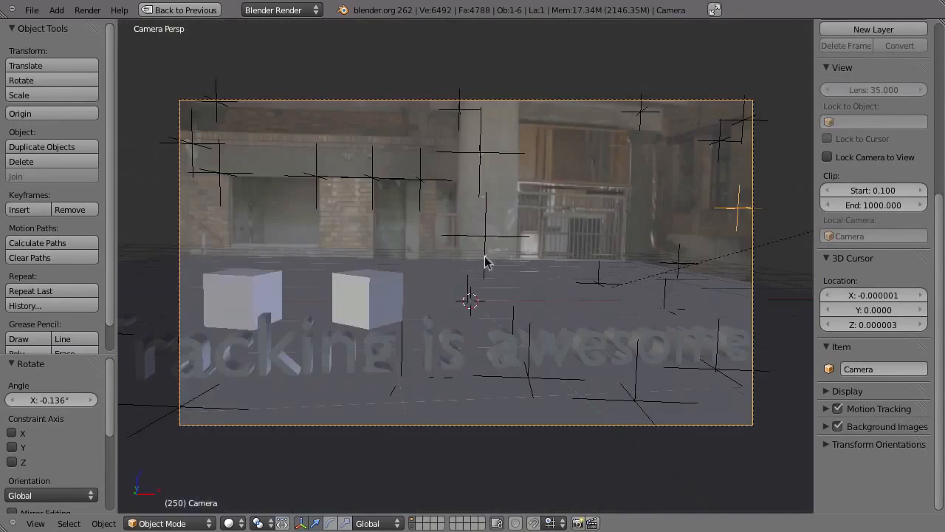
{"action": "key", "text": "alt+a"}
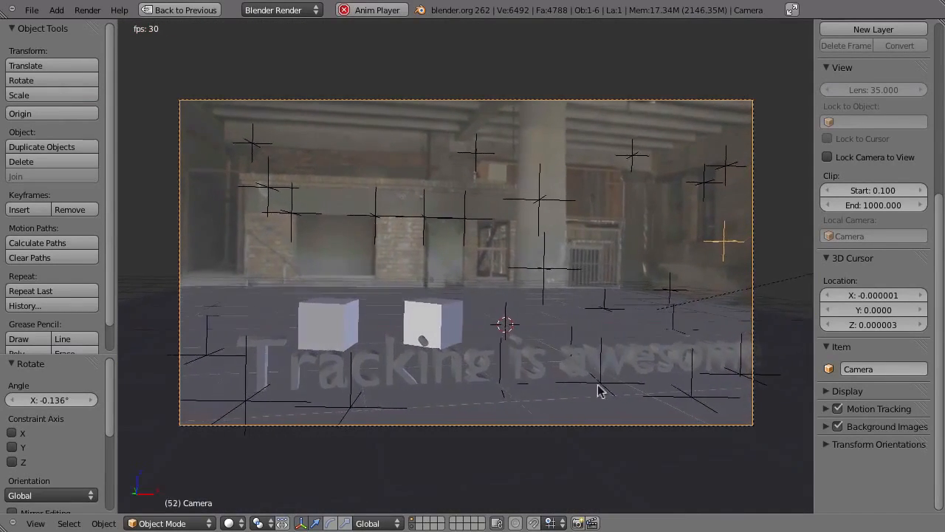
{"action": "key", "text": "z"}
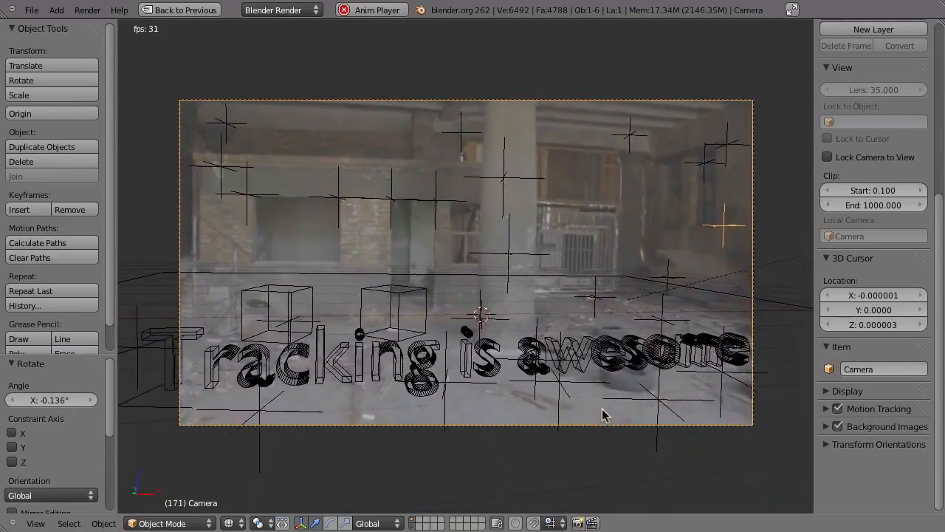
{"action": "key", "text": "Escape"}
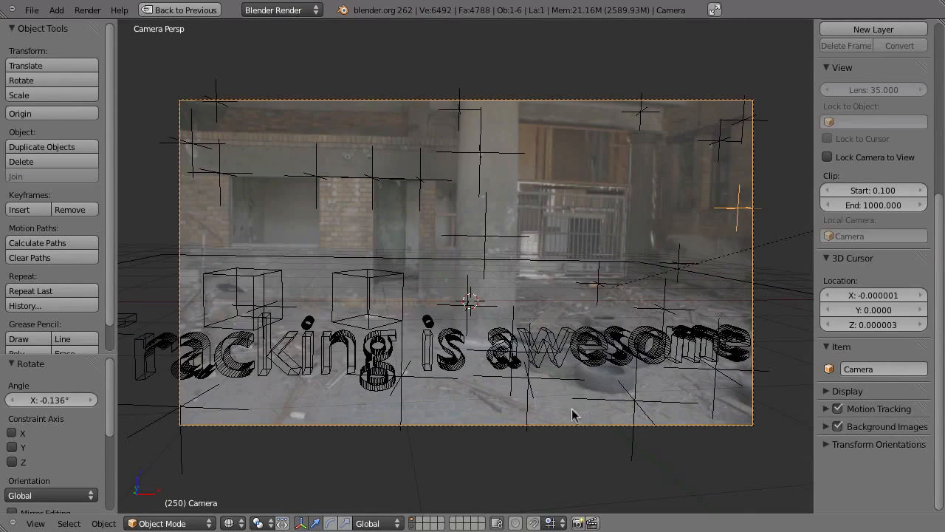
- Render frame 250 as a test and leave the render view
{"action": "key", "text": "F12"}
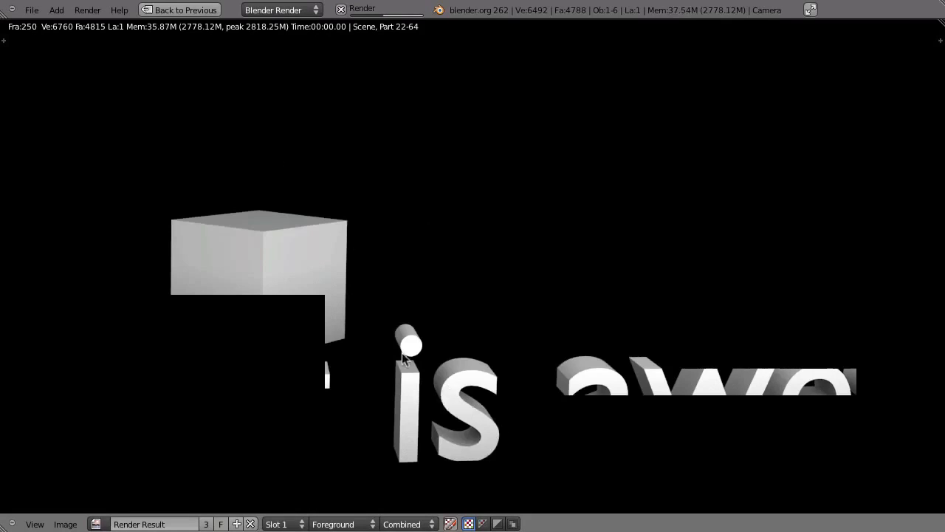
{"action": "key", "text": "Escape"}
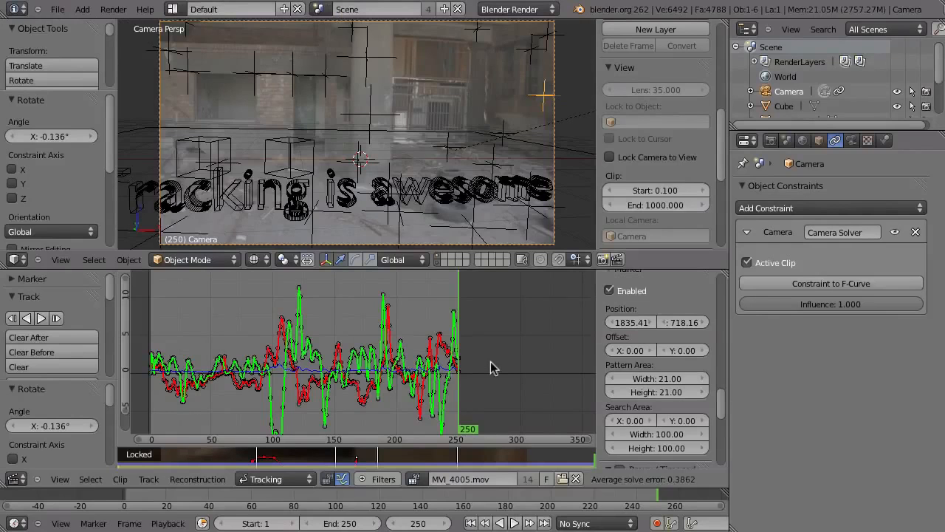